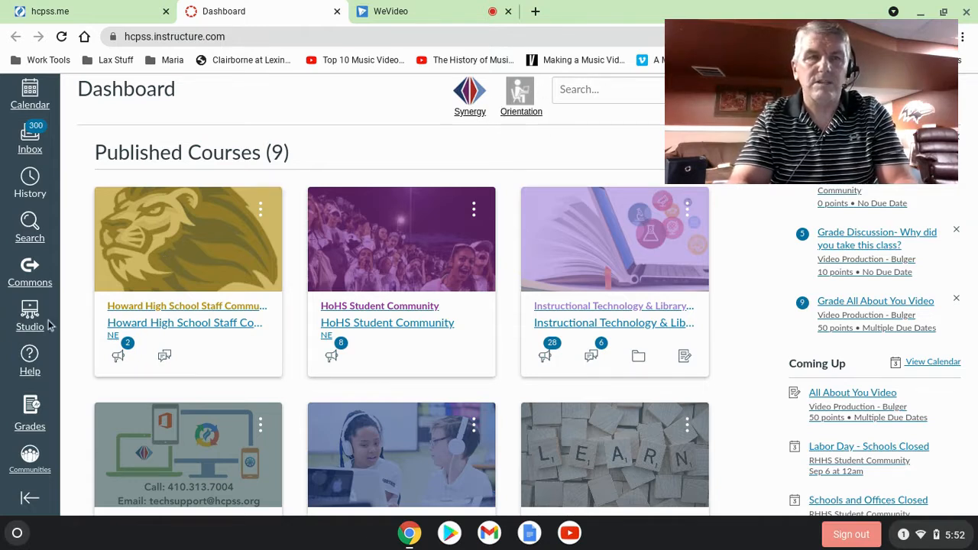
- Open the Student Technology Resources course from the Canvas help resources
scroll(23, 361, up, 1)
scroll(23, 361, down, 1)
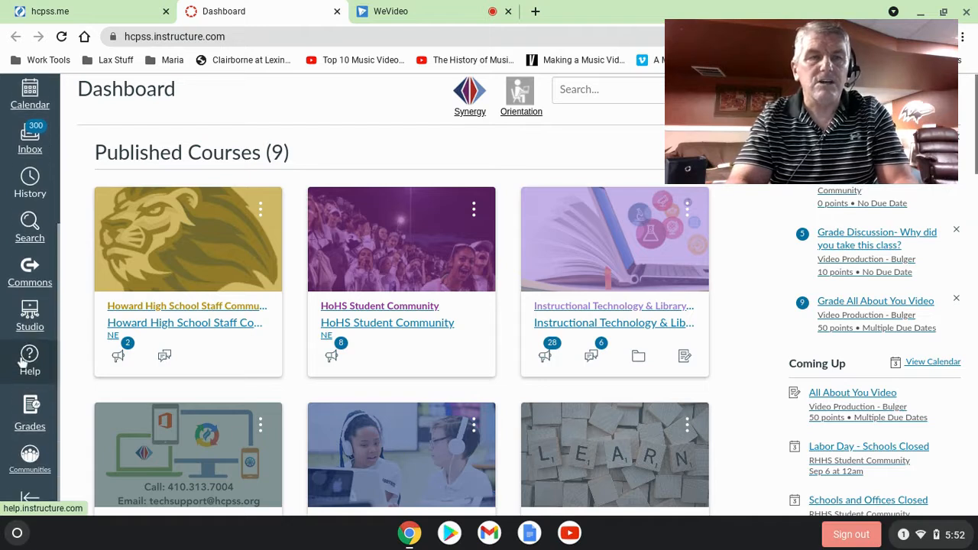
click(23, 361)
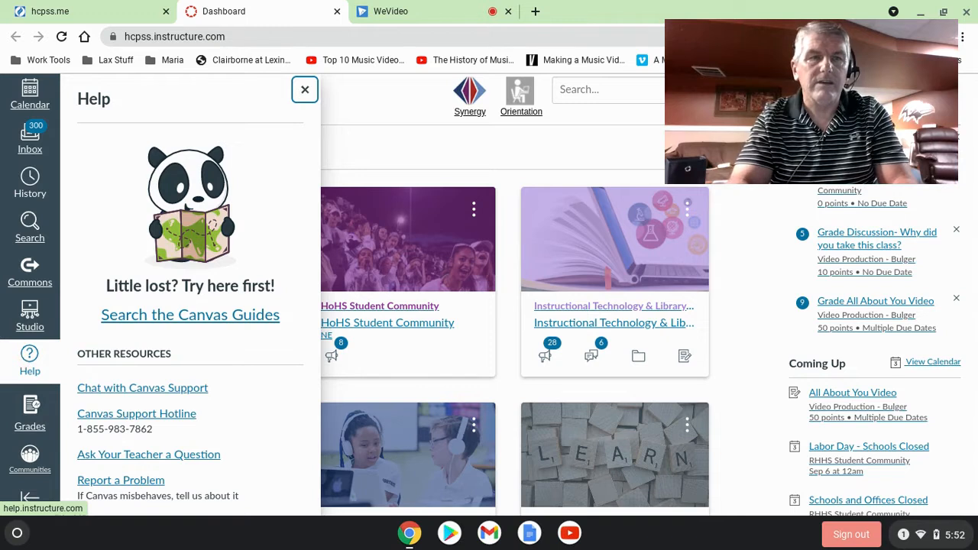
scroll(88, 366, down, 3)
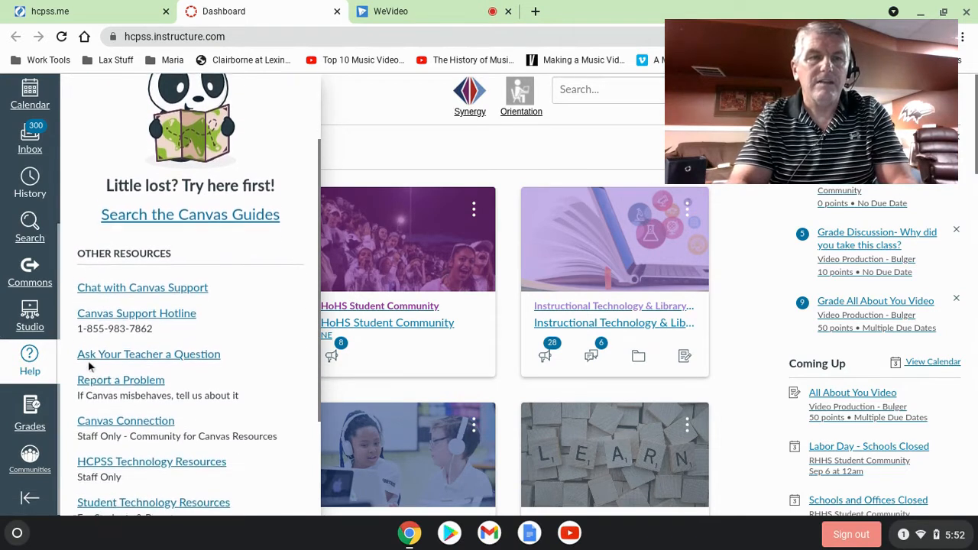
scroll(88, 366, down, 2)
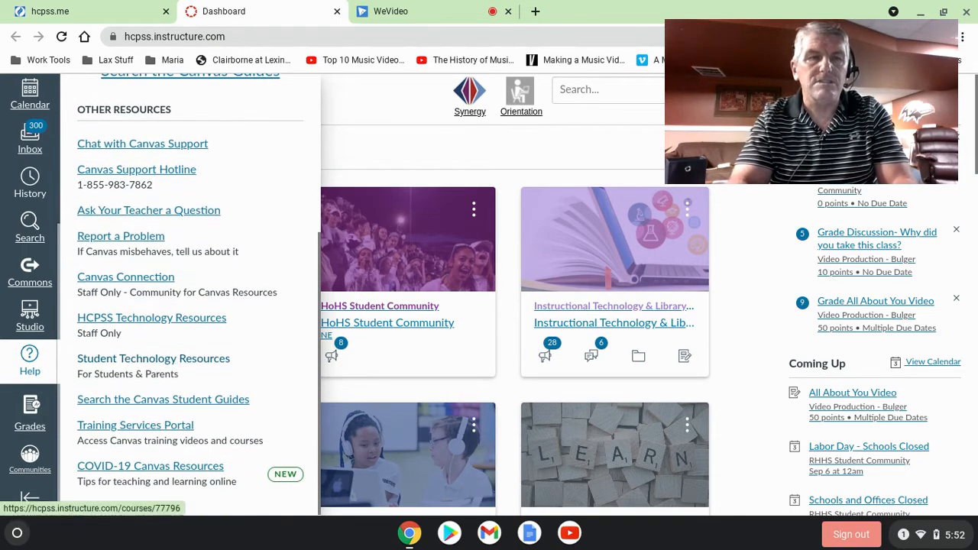
click(159, 363)
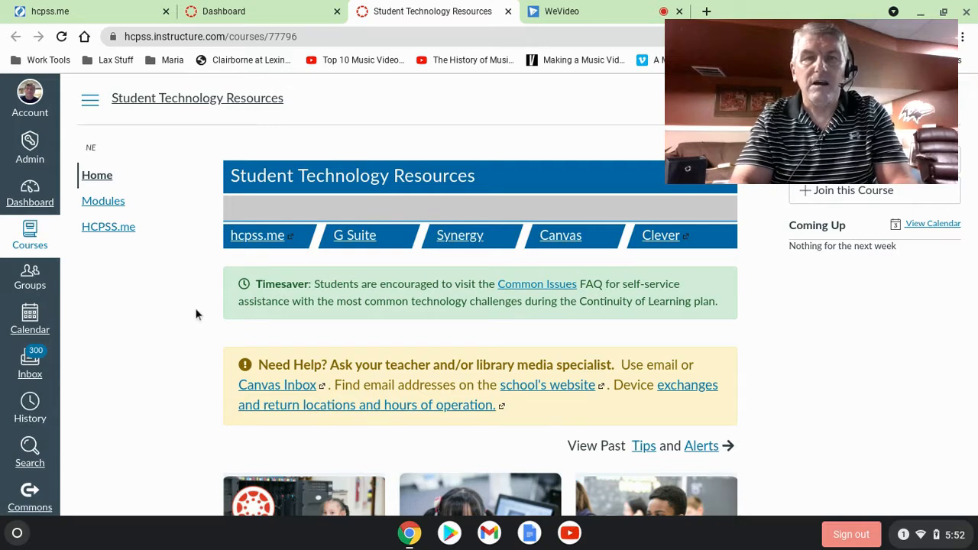
- Open Canvas Orientation and look over its student orientation videos, student guides and parent guides
scroll(195, 314, down, 1)
scroll(480, 306, down, 5)
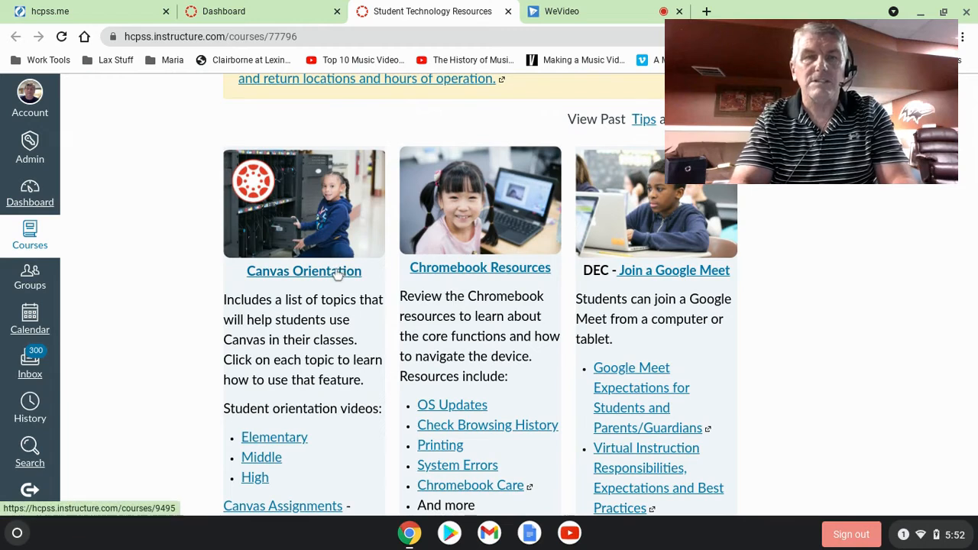
click(338, 276)
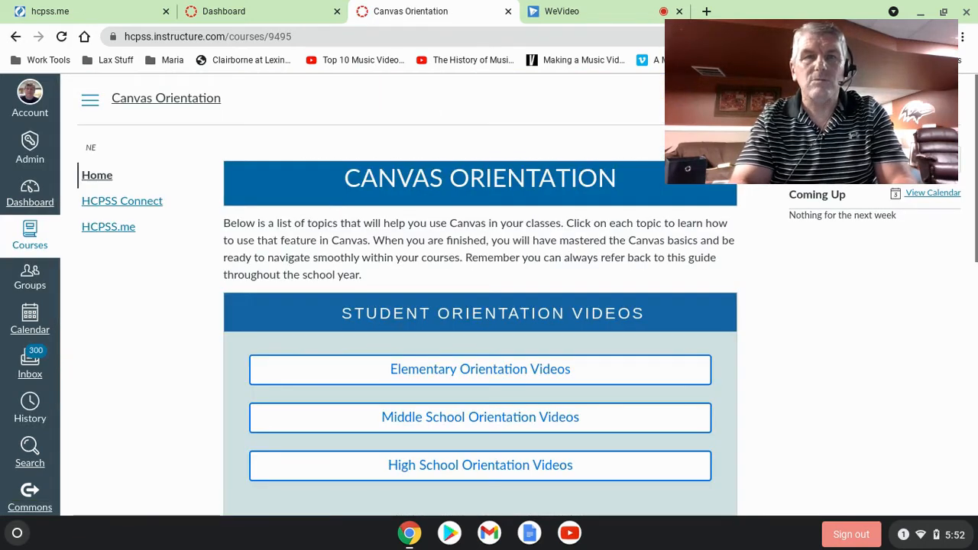
scroll(428, 194, down, 3)
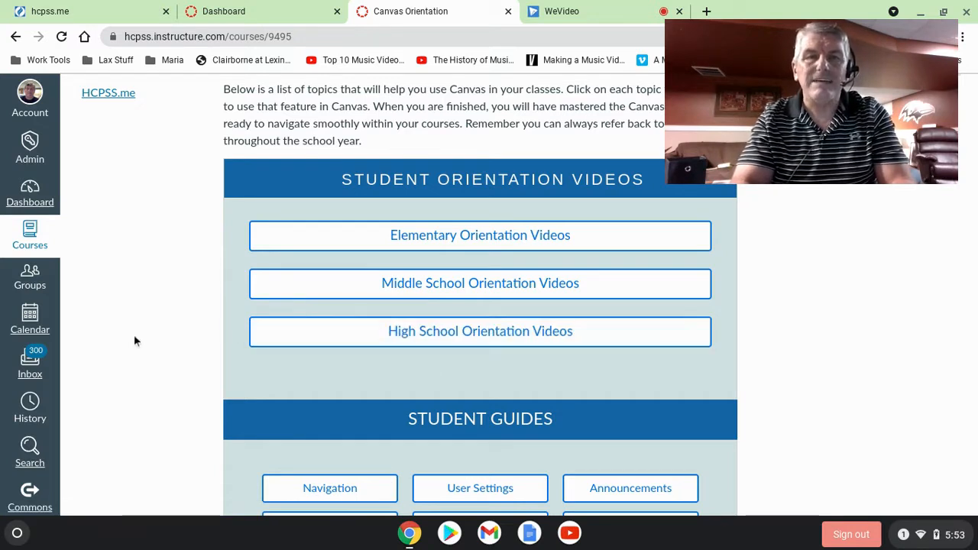
scroll(226, 341, down, 3)
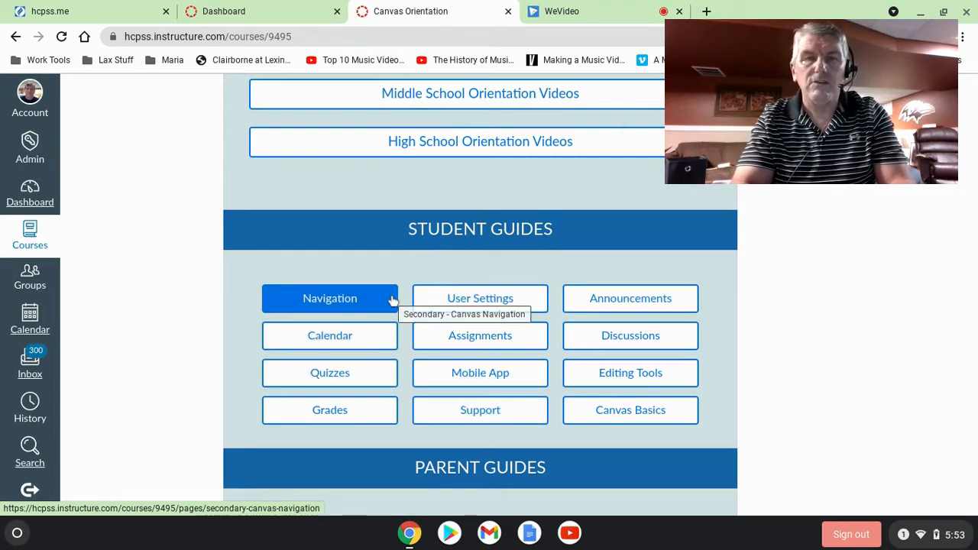
scroll(392, 300, down, 3)
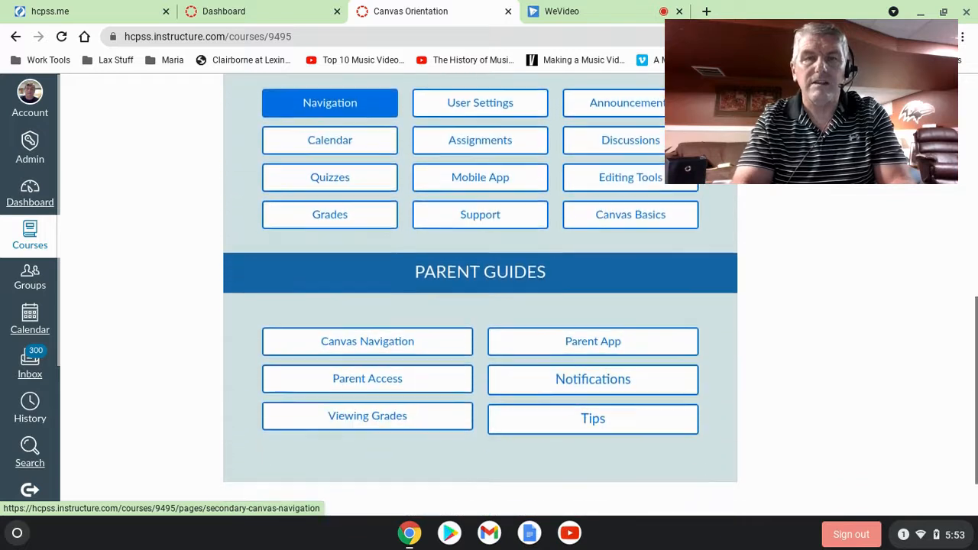
scroll(436, 298, up, 5)
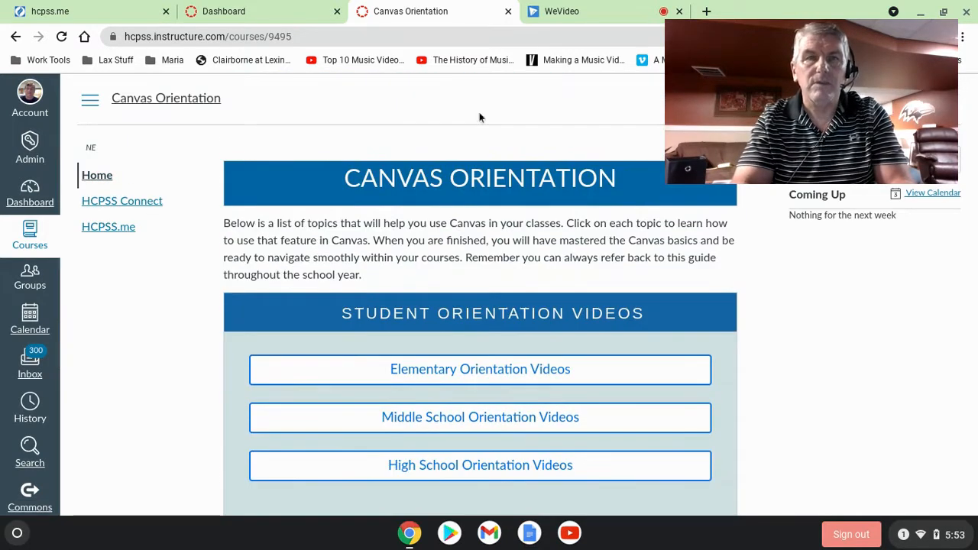
- Return to Student Technology Resources, open Chromebook Resources and look through the topics in the Chromebooks module
click(13, 39)
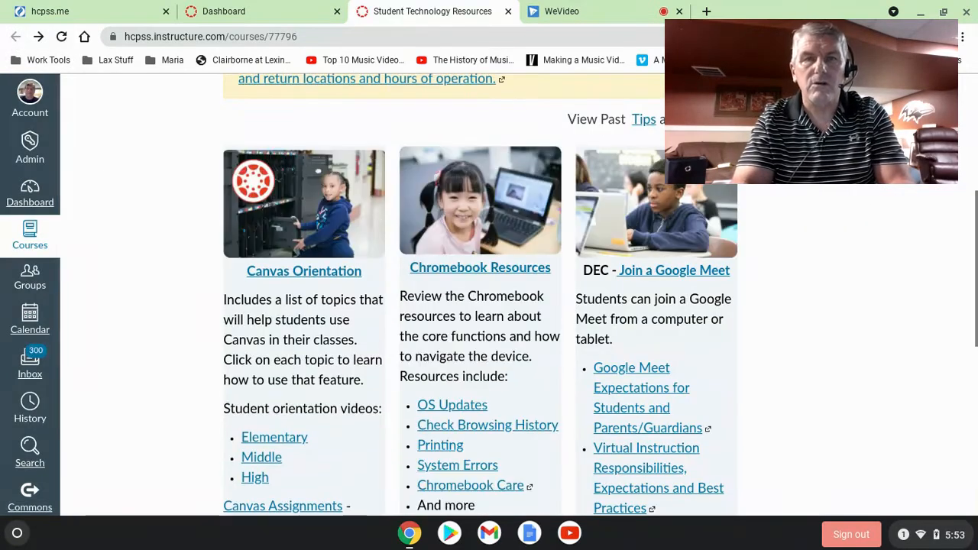
click(468, 269)
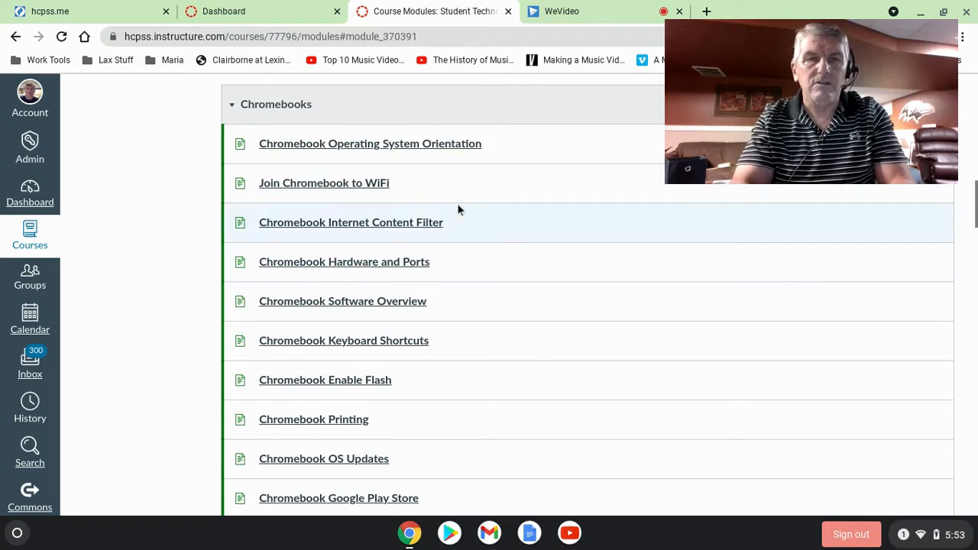
scroll(458, 203, down, 3)
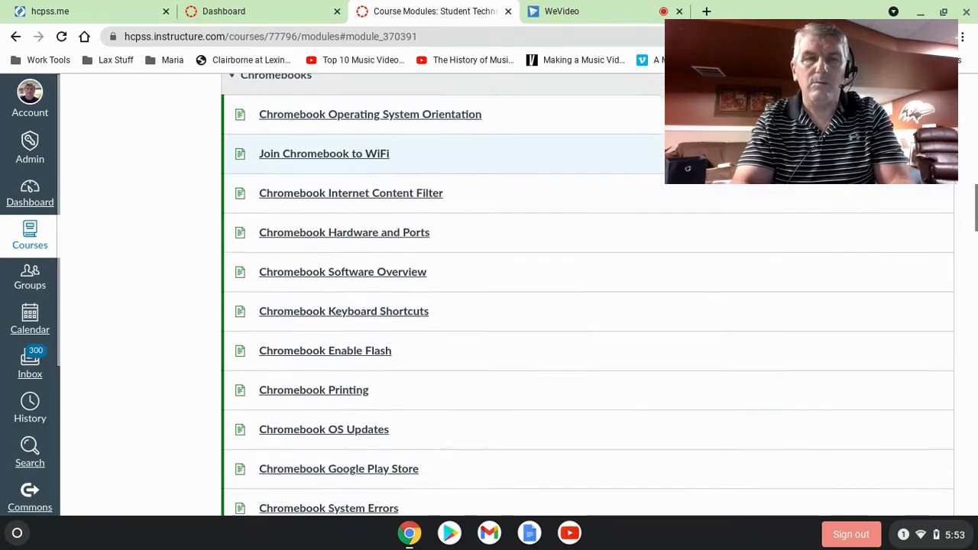
scroll(458, 88, down, 1)
scroll(459, 88, down, 2)
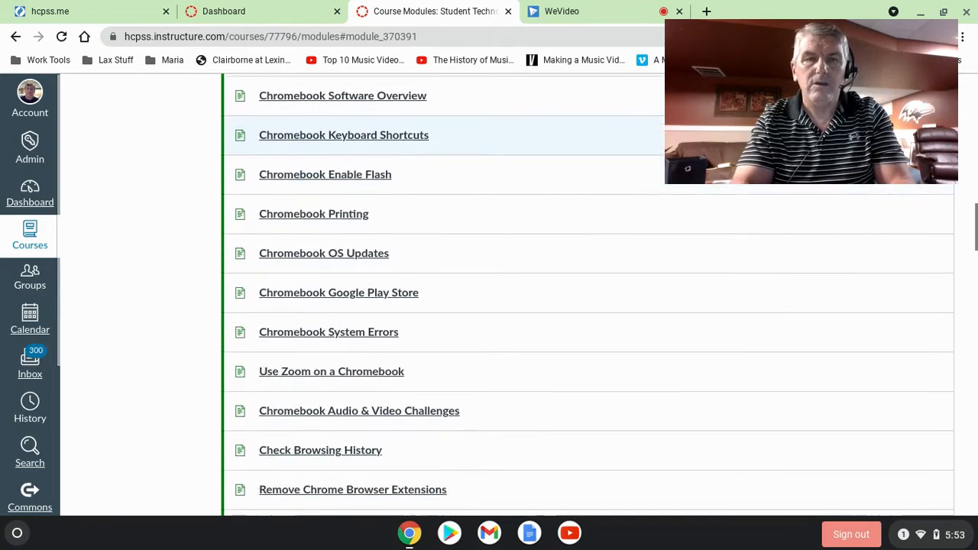
scroll(459, 88, down, 1)
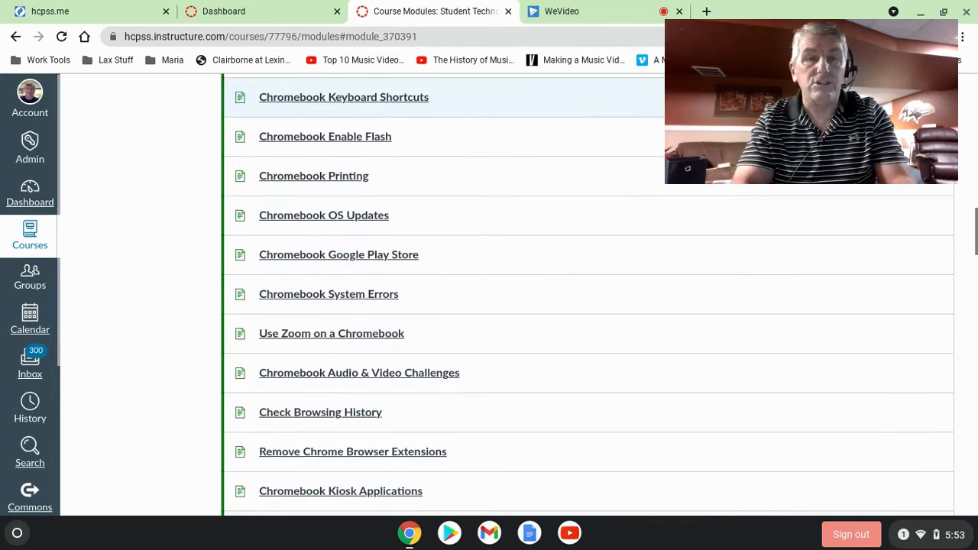
scroll(459, 88, down, 1)
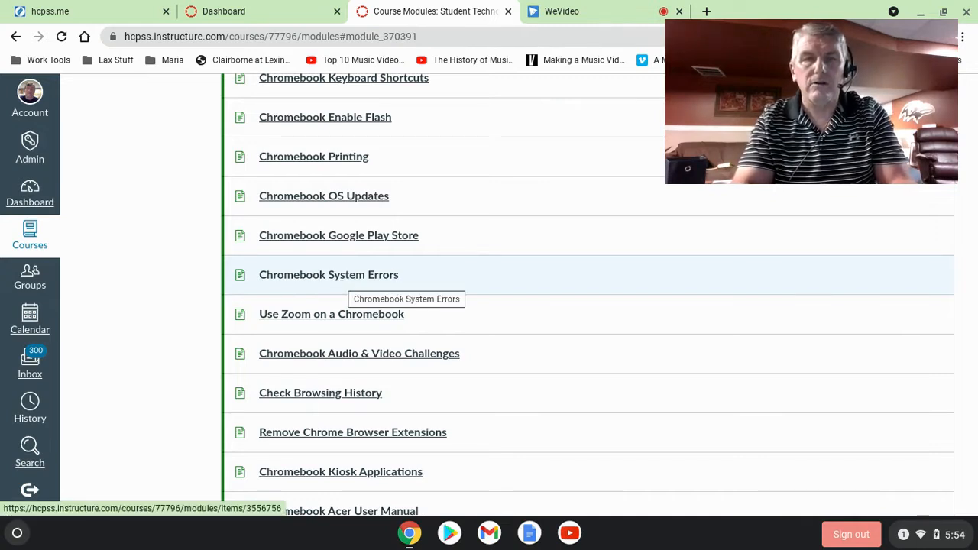
- Open the Chromebook System Errors page and review the instructions under Reset Procedure
click(342, 282)
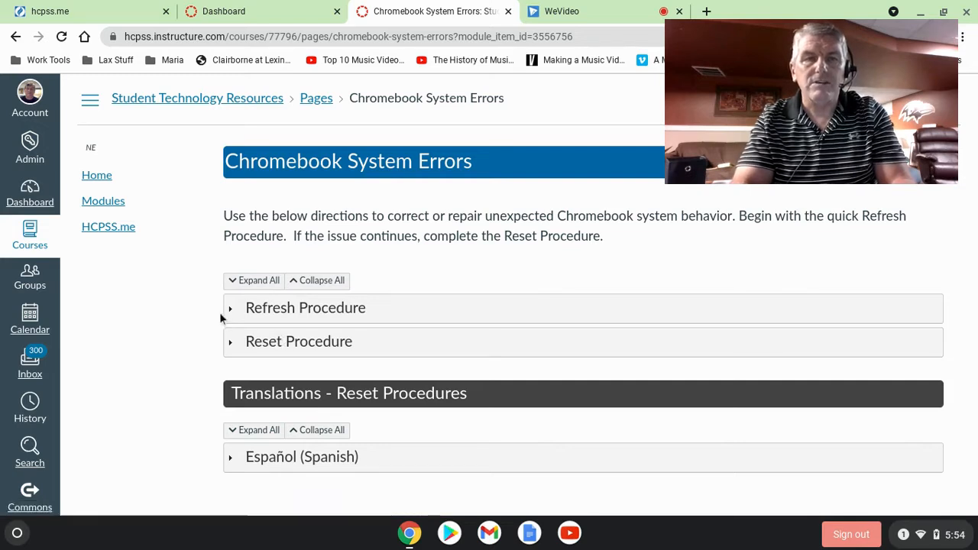
click(239, 344)
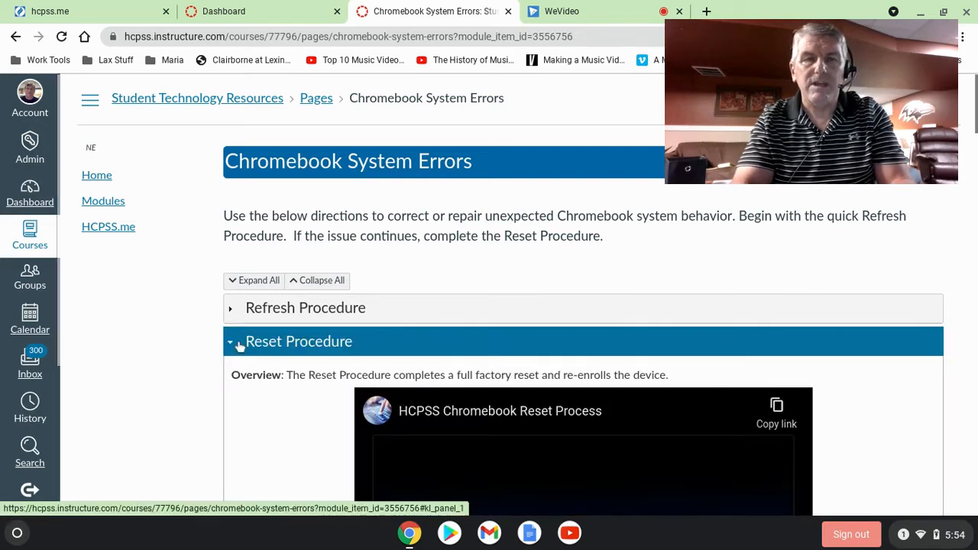
scroll(239, 345, down, 1)
scroll(517, 295, down, 4)
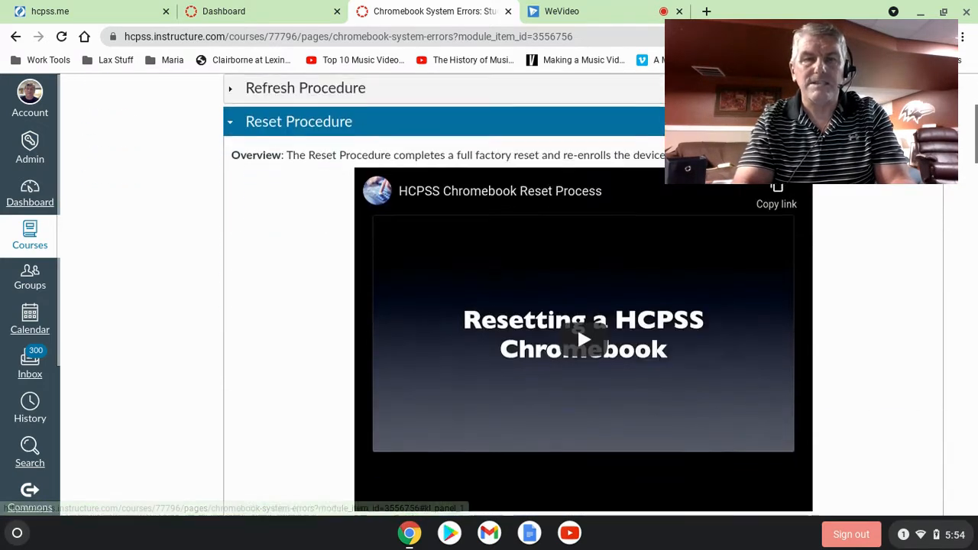
scroll(577, 178, down, 10)
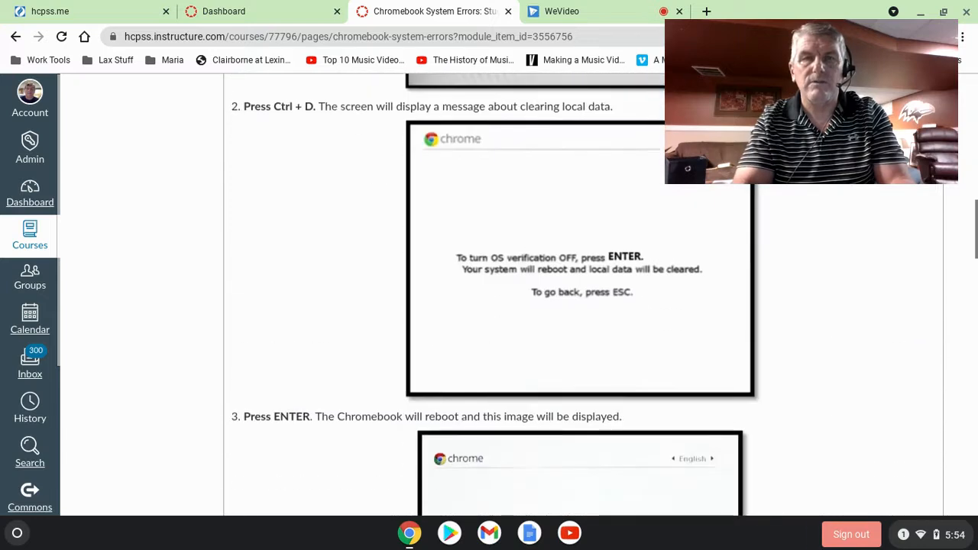
scroll(577, 178, down, 3)
scroll(577, 178, up, 20)
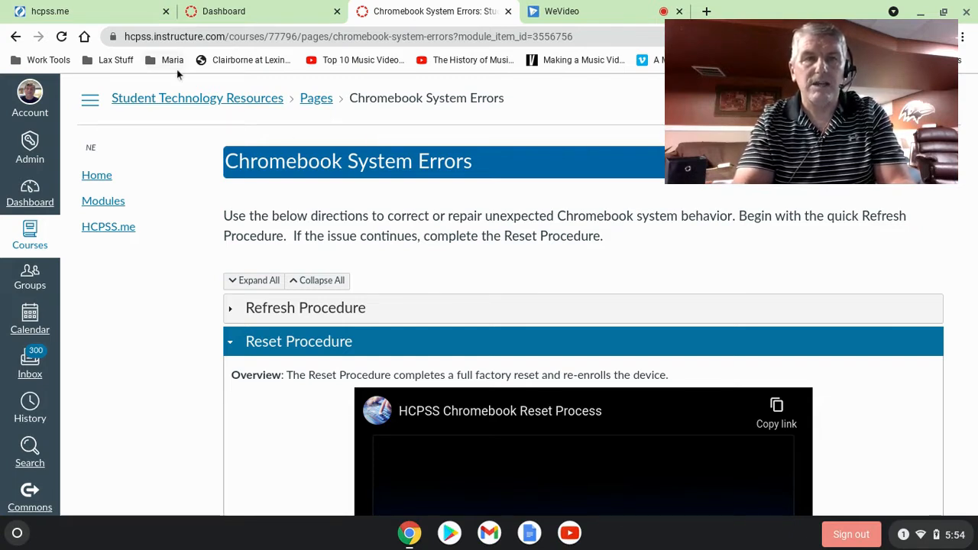
- Go back to the Student Technology Resources home page and open the Common Issues FAQ
click(16, 38)
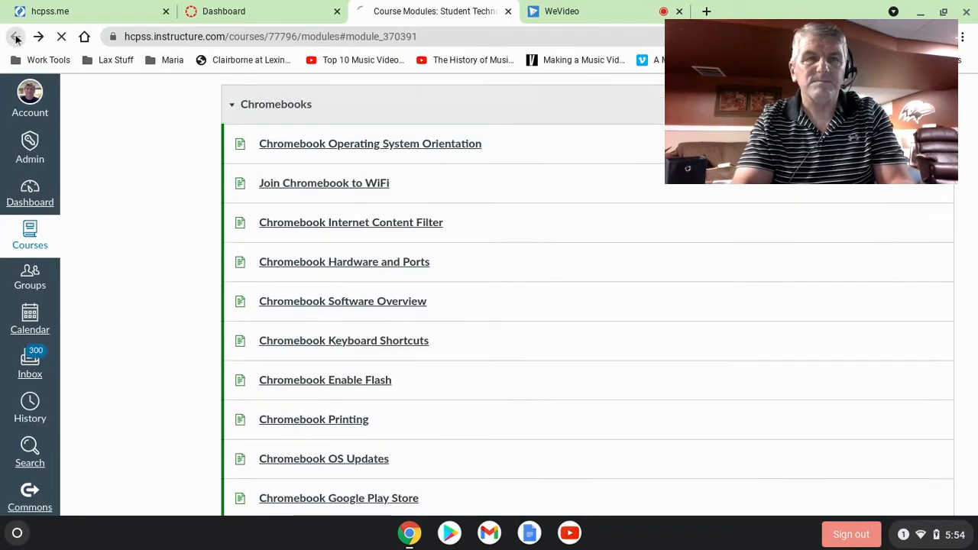
click(16, 38)
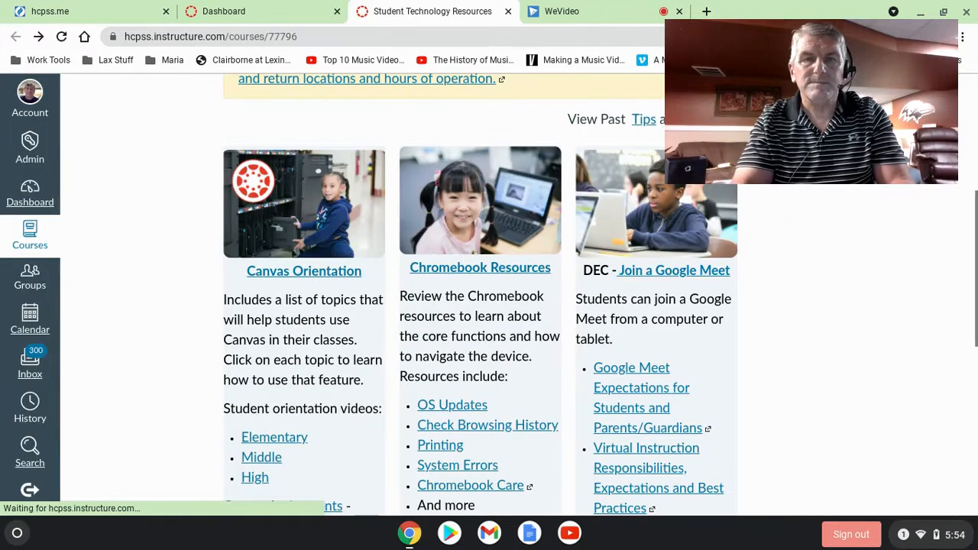
scroll(520, 360, up, 3)
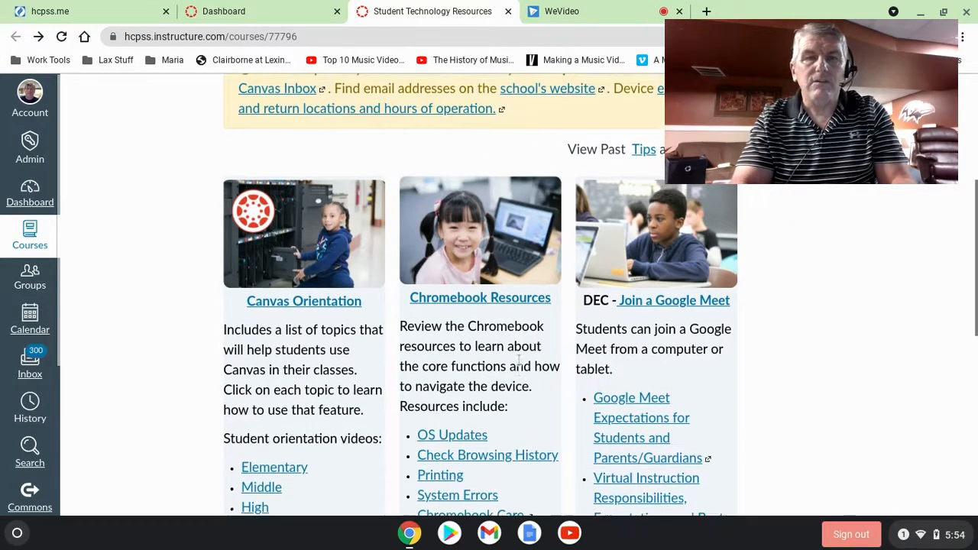
scroll(440, 275, up, 2)
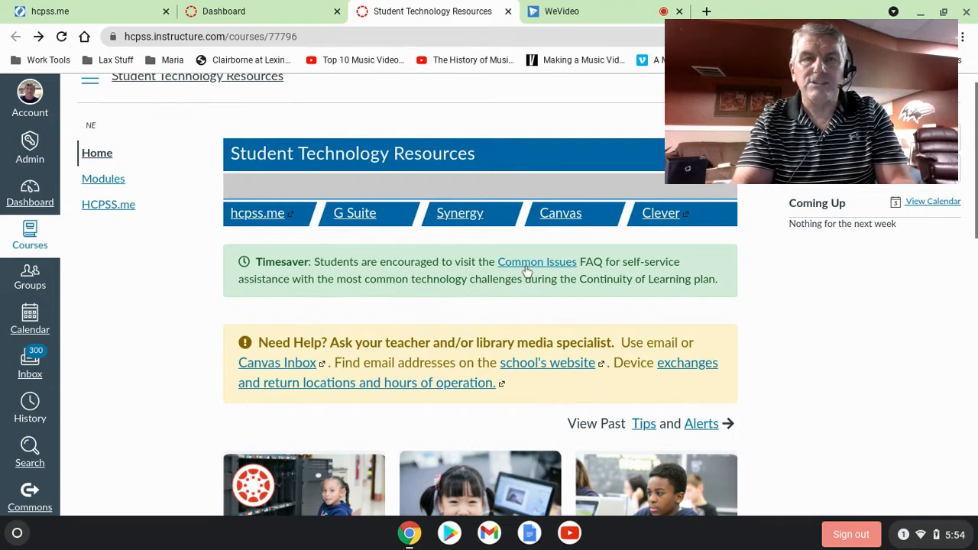
click(526, 268)
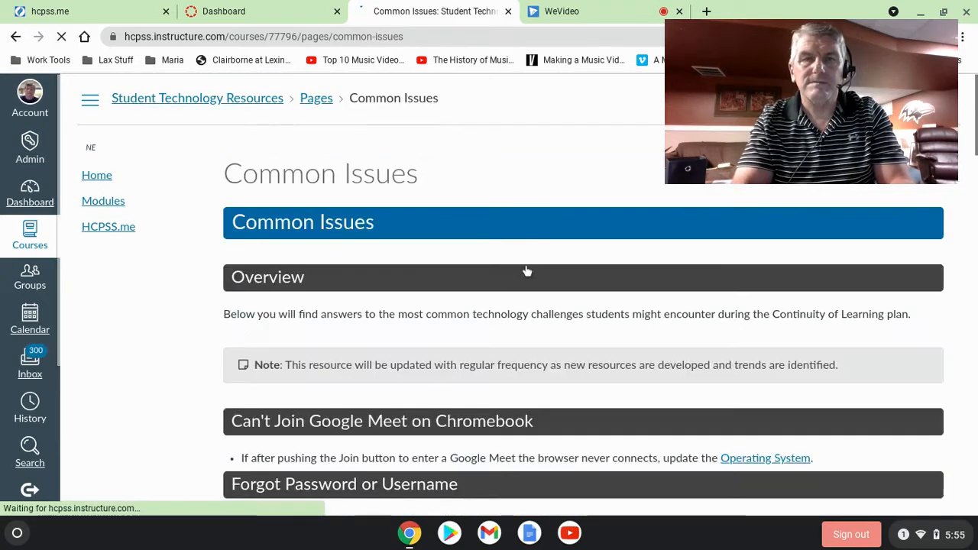
- Expand the Update Chromebook OS topic in the Common Issues list
scroll(584, 306, down, 5)
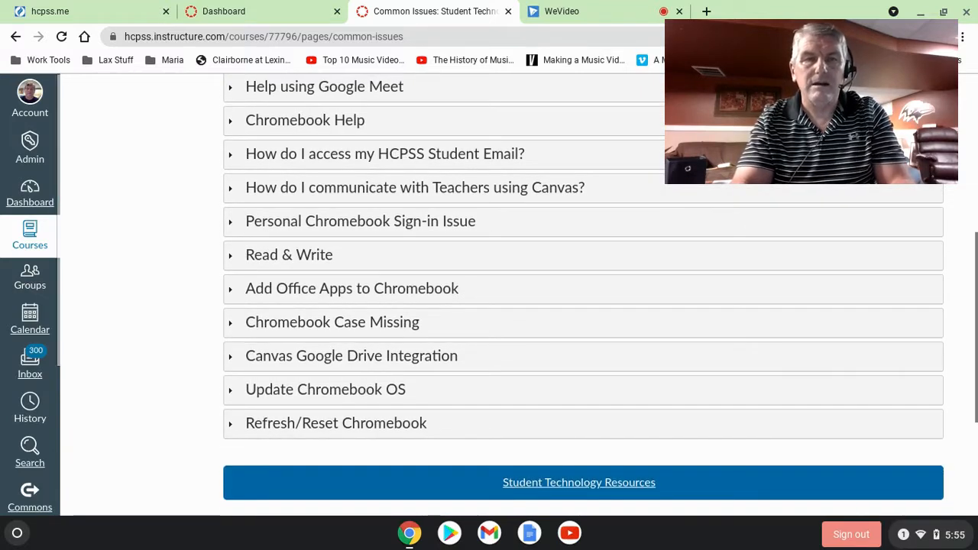
scroll(583, 291, down, 1)
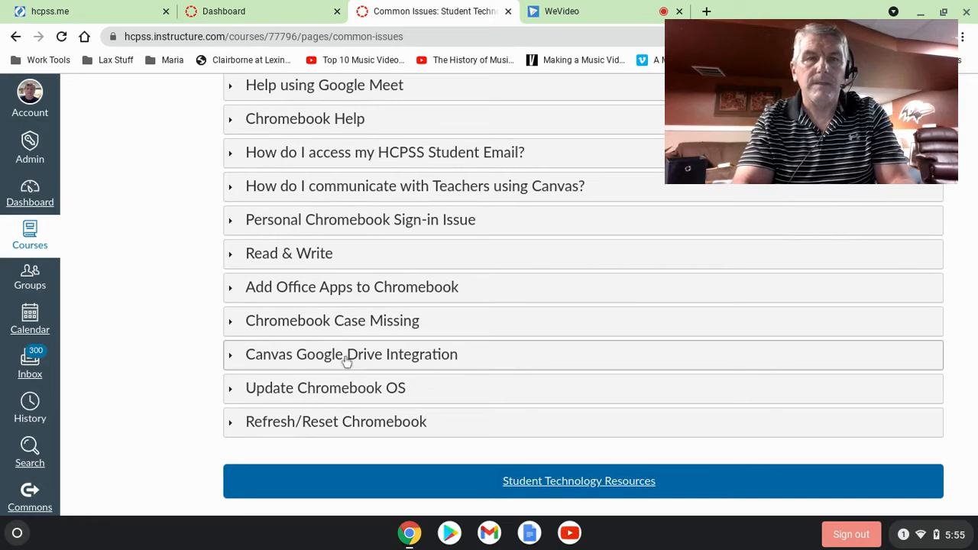
click(333, 390)
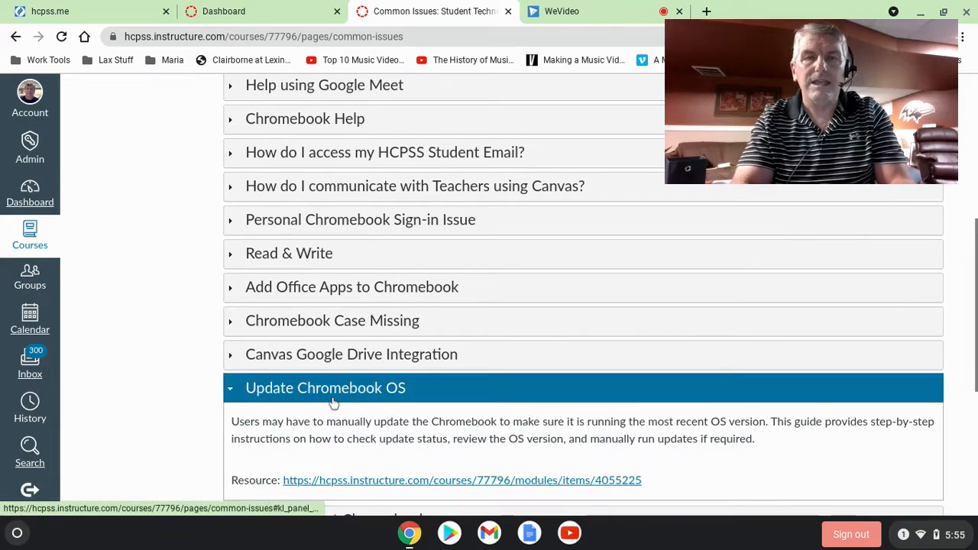
scroll(333, 403, down, 2)
scroll(333, 403, up, 1)
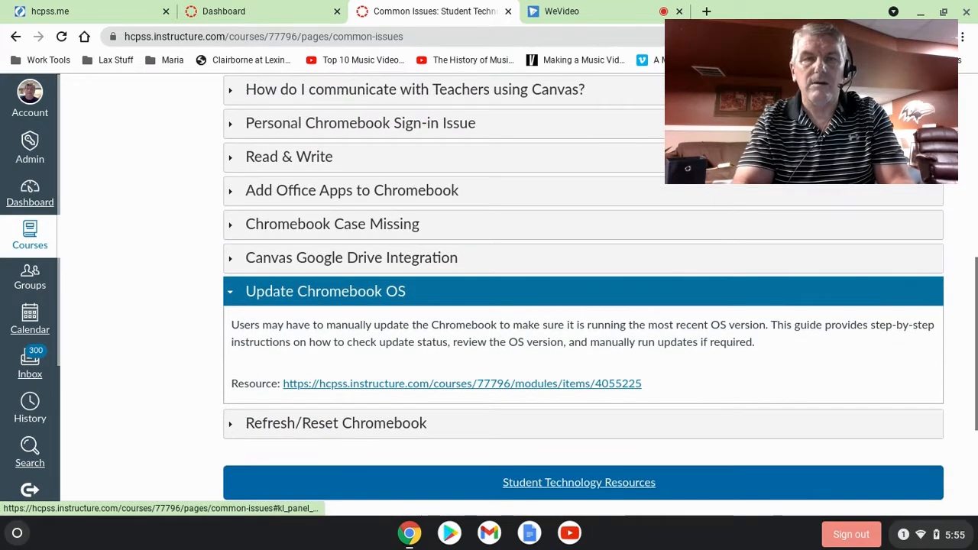
- Open the linked Chromebook OS Updates guide, look over its directions, and return to the Student Technology Resources home page
click(493, 384)
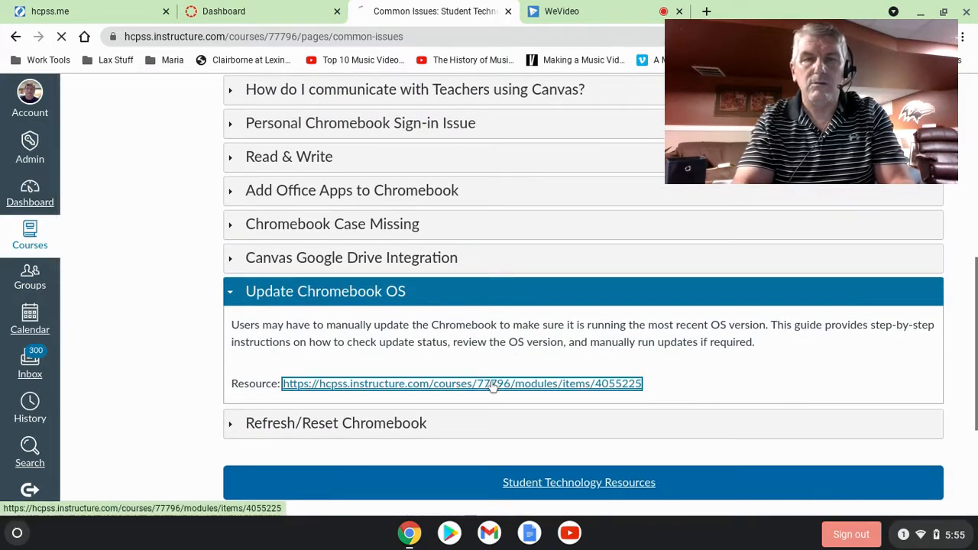
scroll(494, 387, down, 1)
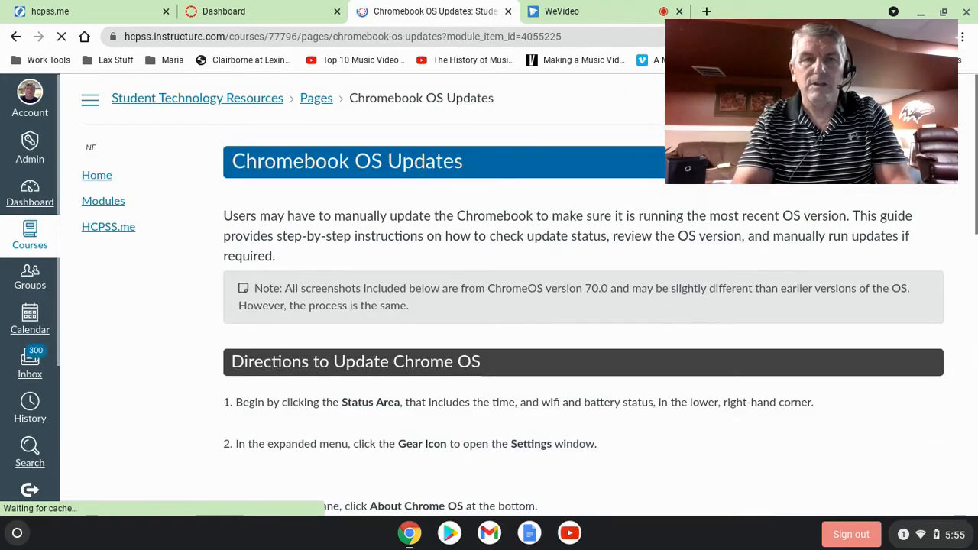
scroll(493, 387, down, 2)
scroll(493, 387, up, 3)
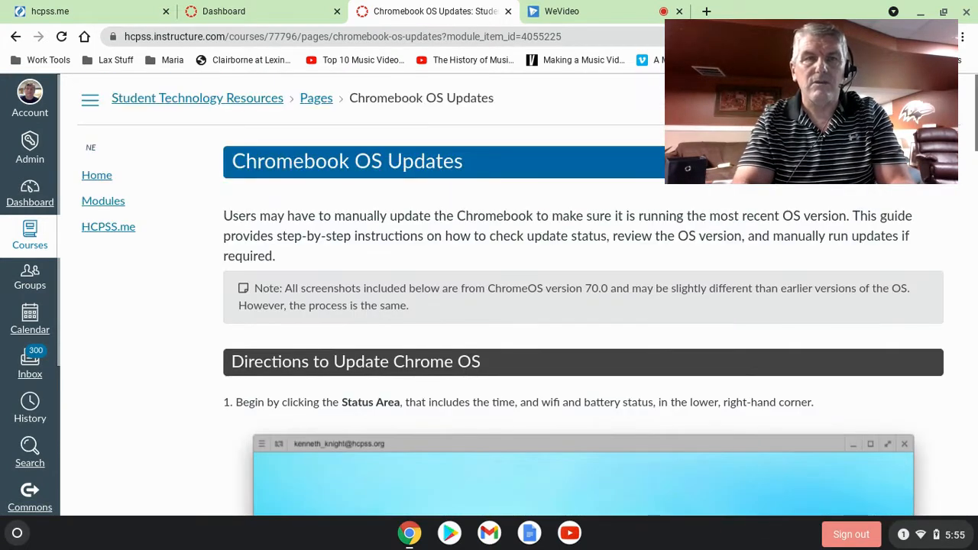
click(198, 105)
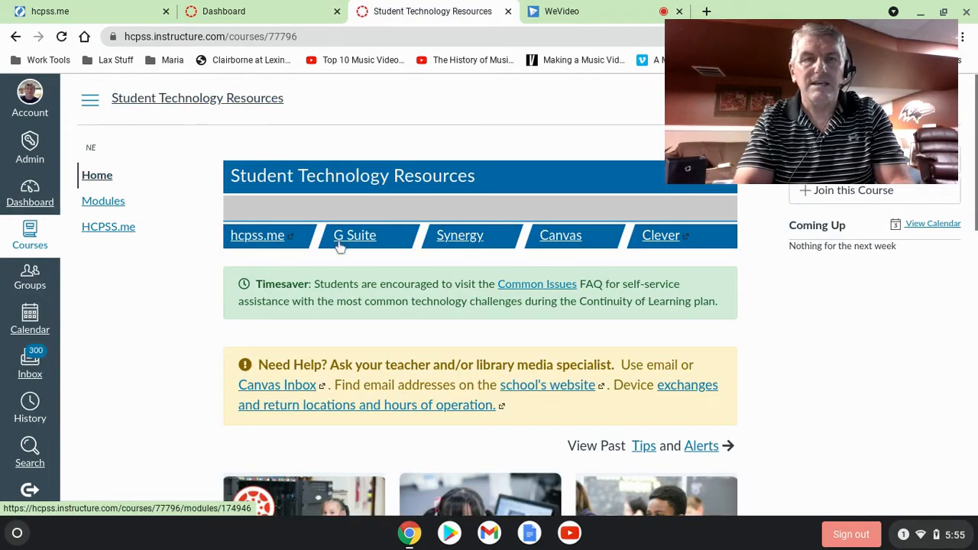
- Review the Resources links on the Student Technology Resources home page, from Active Directory Accounts through Wireless
scroll(240, 277, down, 5)
scroll(240, 277, down, 4)
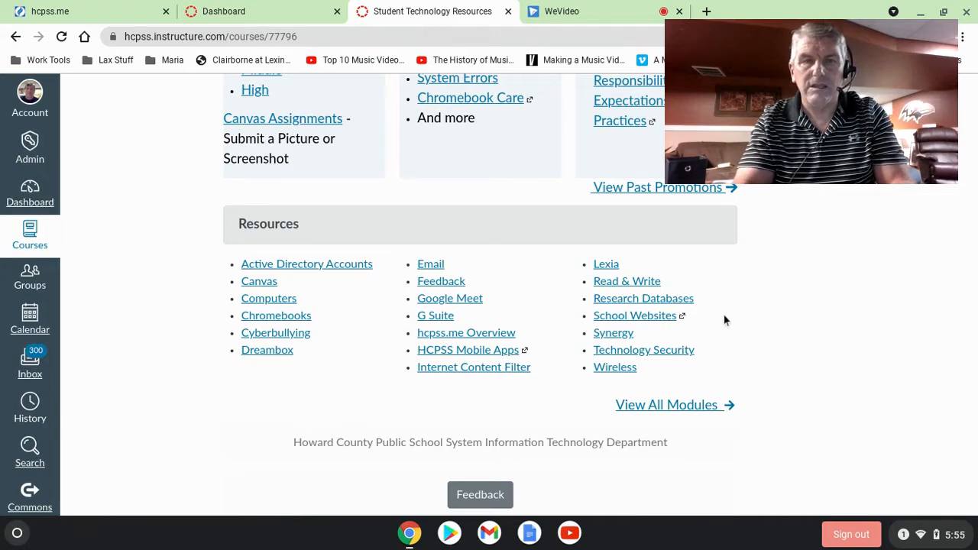
scroll(480, 295, up, 1)
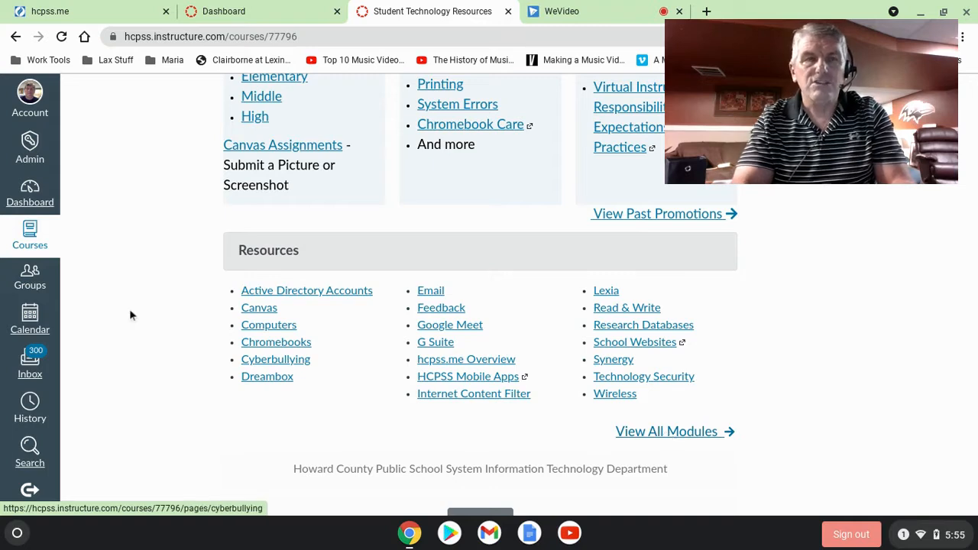
scroll(177, 302, down, 2)
scroll(177, 302, up, 15)
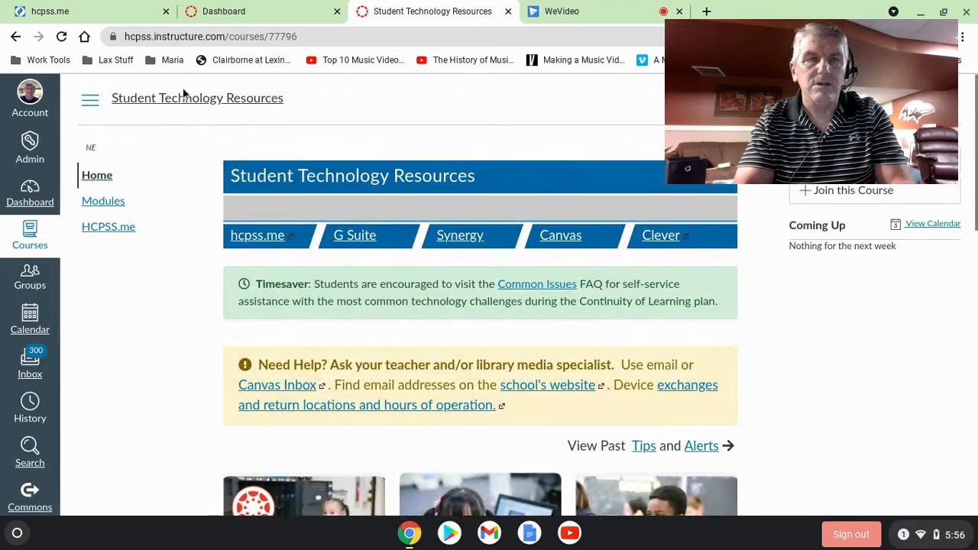
- Examine the Canvas global navigation down to Help, and open the Chromebook's quick settings
scroll(20, 378, down, 3)
scroll(20, 378, up, 3)
scroll(20, 378, down, 3)
scroll(25, 368, down, 2)
scroll(25, 368, up, 3)
scroll(26, 368, down, 2)
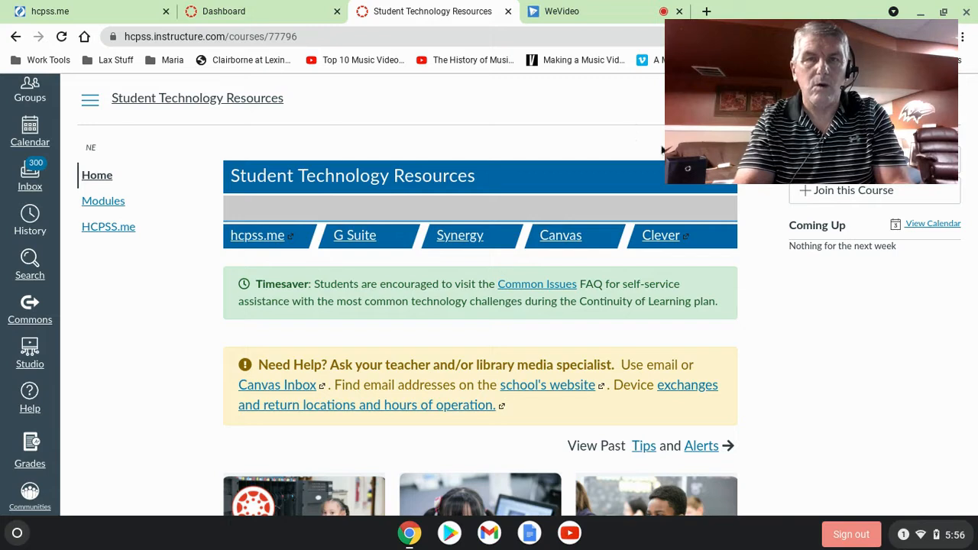
click(906, 537)
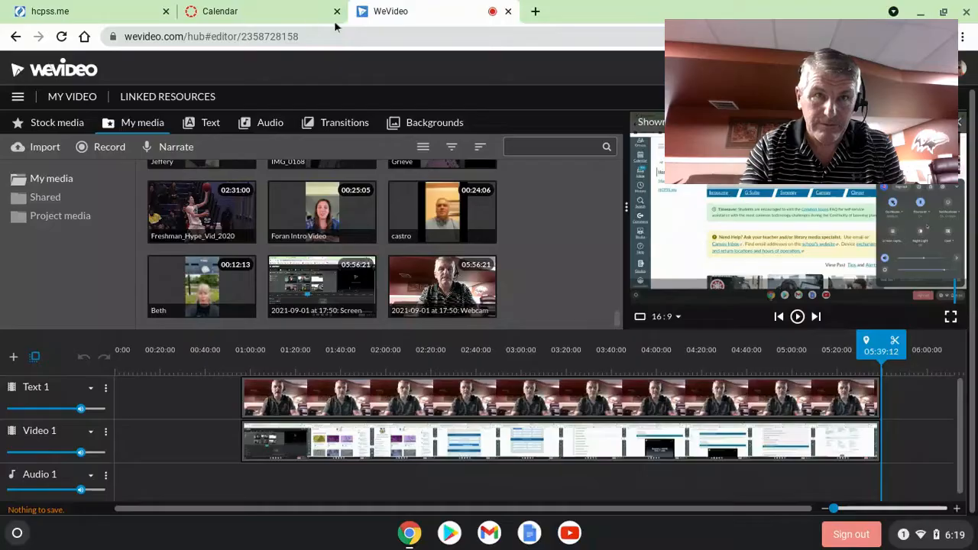
- Switch from WeVideo to Canvas, open the Dashboard and look over its assignment reminders and Coming Up list
click(227, 12)
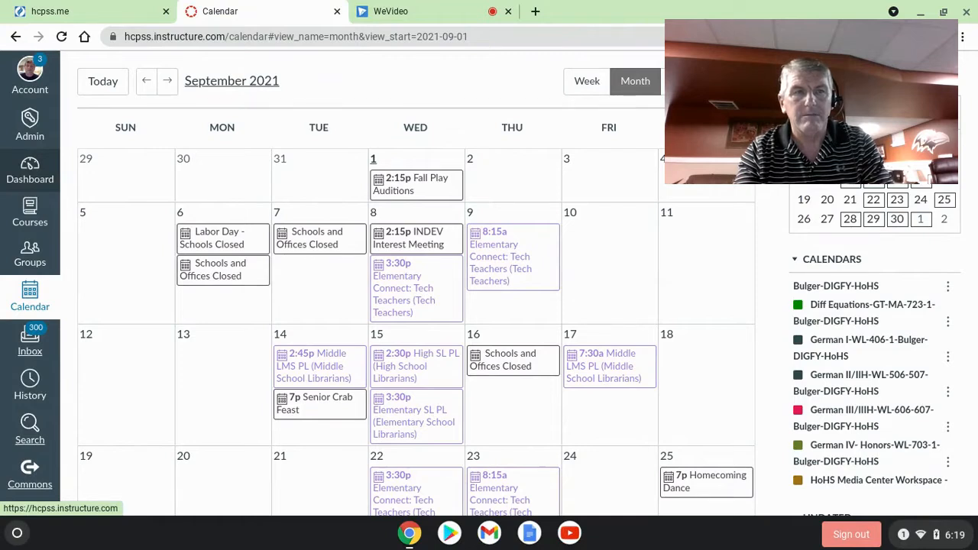
click(29, 183)
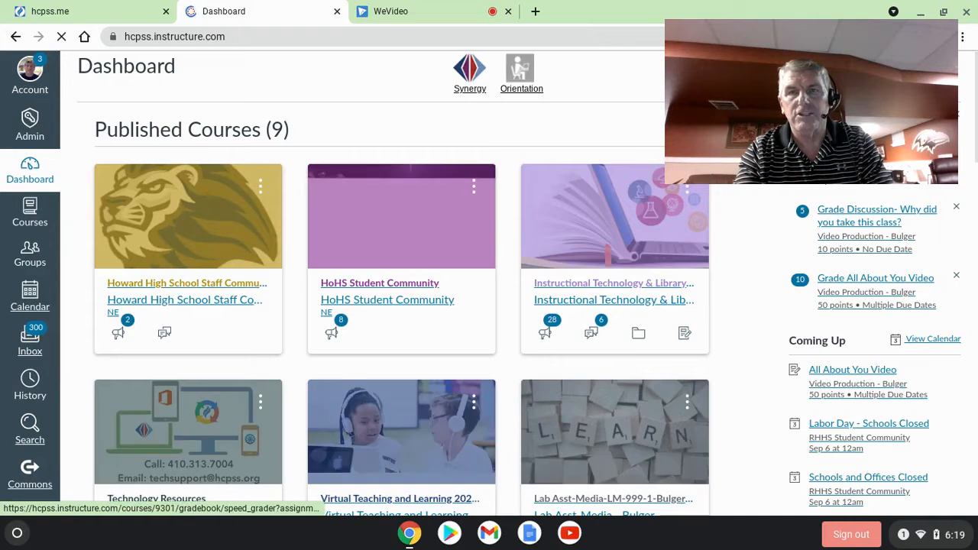
scroll(383, 306, down, 1)
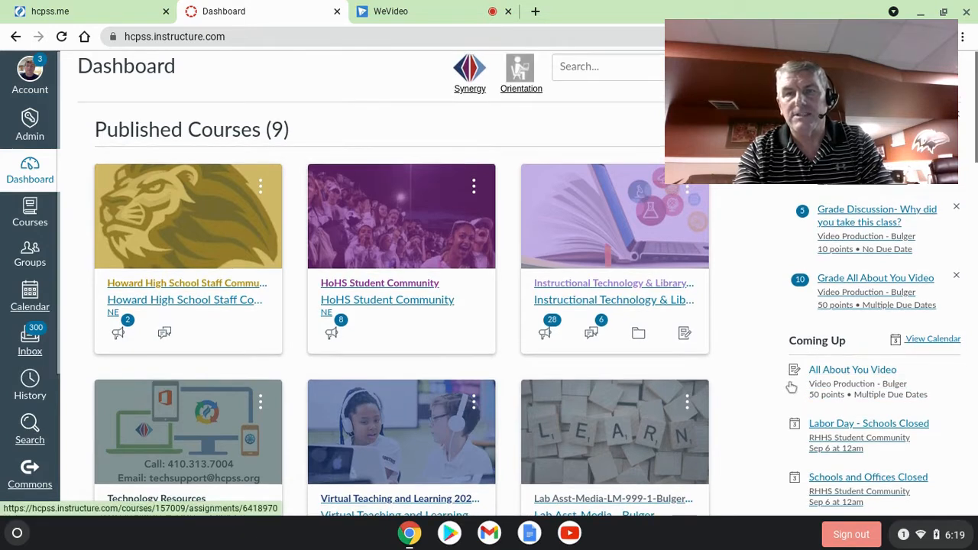
scroll(793, 382, down, 3)
scroll(792, 388, up, 2)
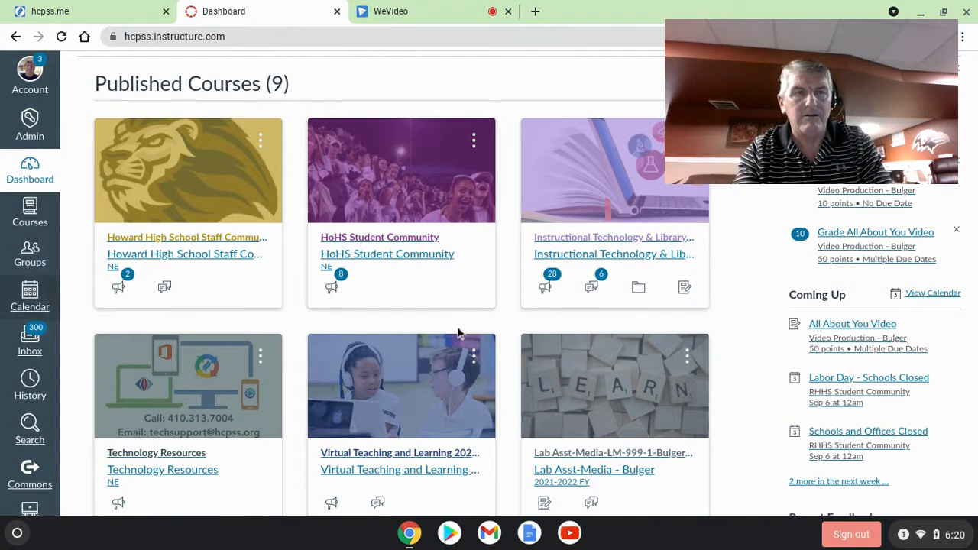
- Open the full calendar from the Coming Up list, look at the week view and return to the month view
click(920, 297)
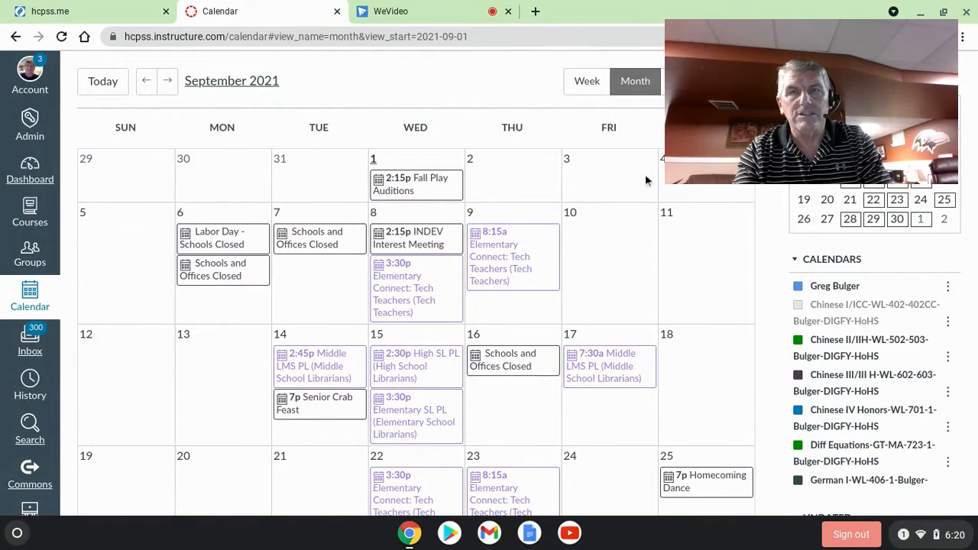
click(585, 90)
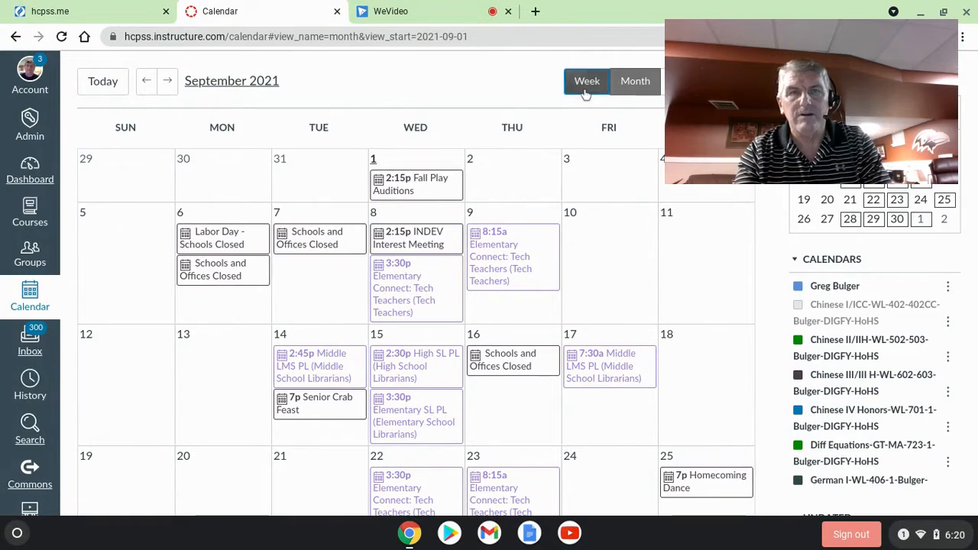
scroll(562, 397, up, 1)
scroll(561, 397, down, 3)
scroll(561, 397, up, 2)
scroll(562, 396, down, 2)
click(636, 84)
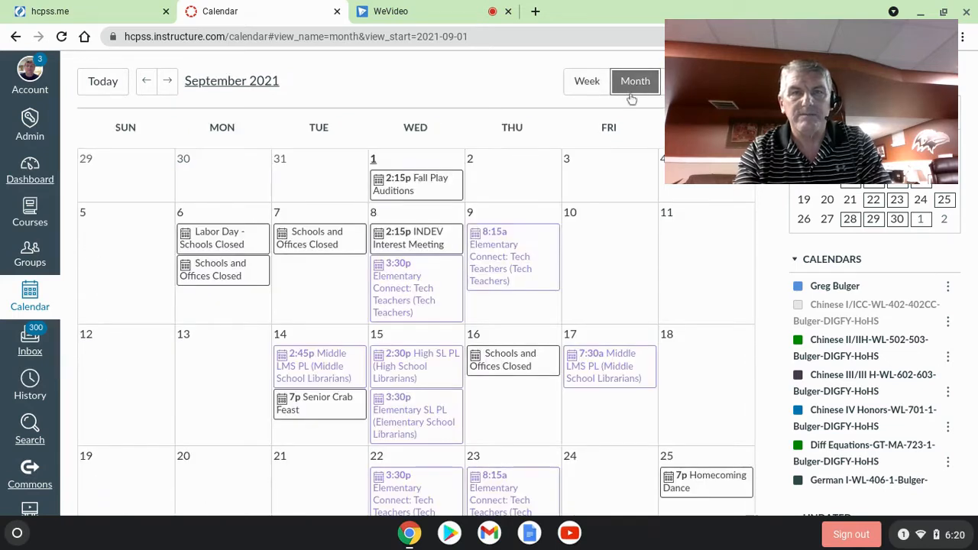
- Browse the calendar's events as an agenda and go back to the September 2021 month view
click(688, 82)
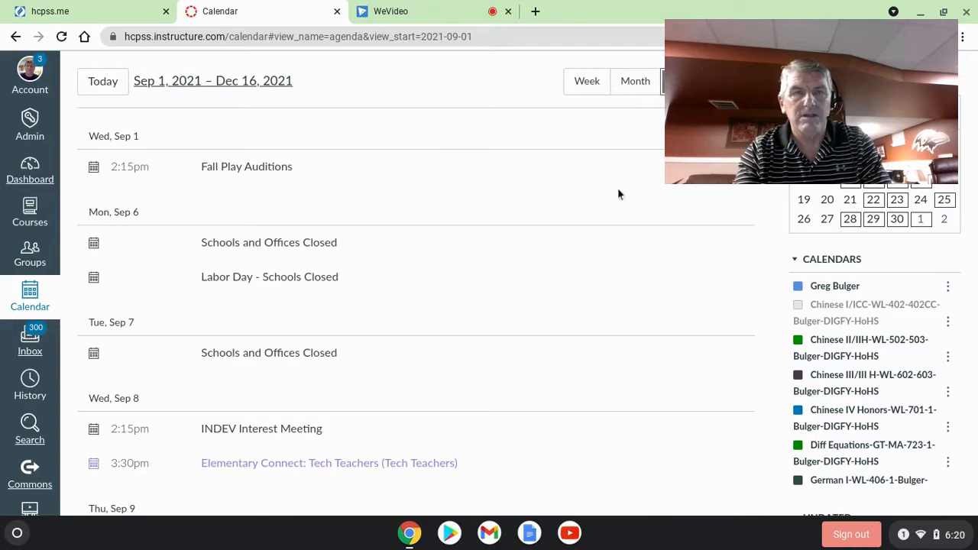
scroll(605, 216, down, 5)
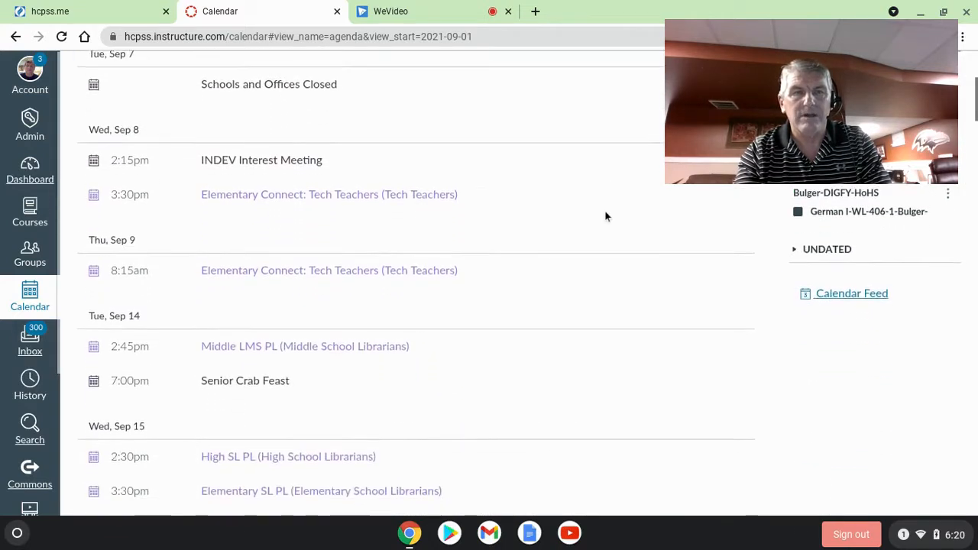
scroll(416, 282, up, 3)
scroll(415, 282, down, 2)
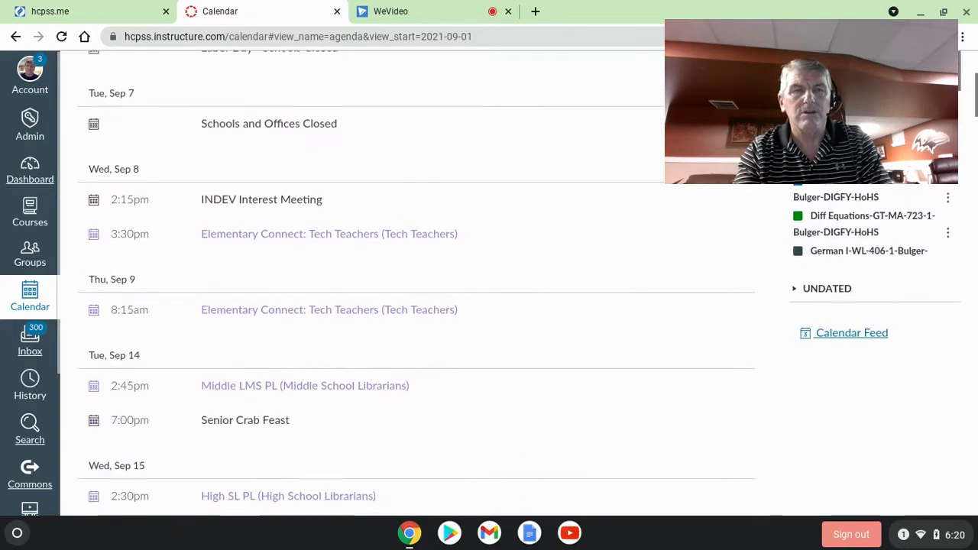
scroll(416, 282, up, 4)
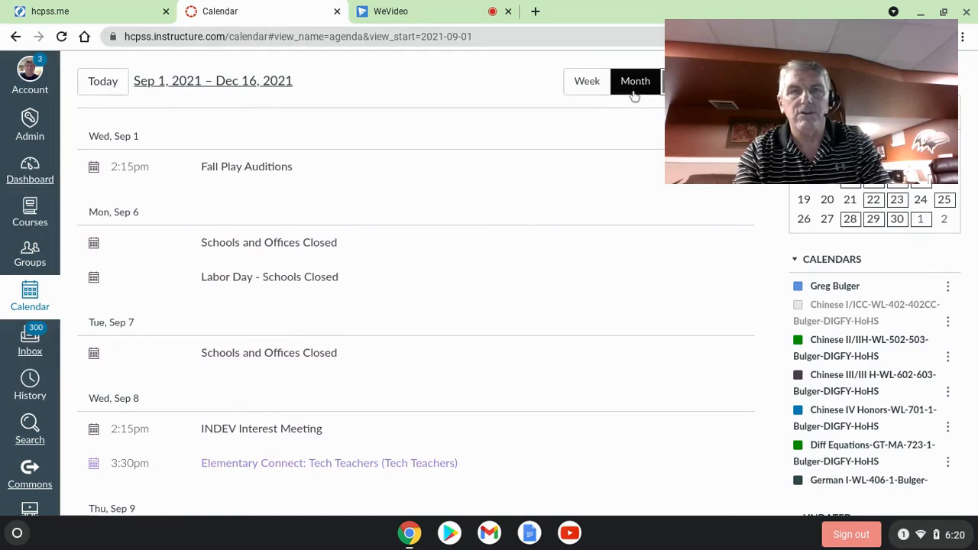
click(634, 91)
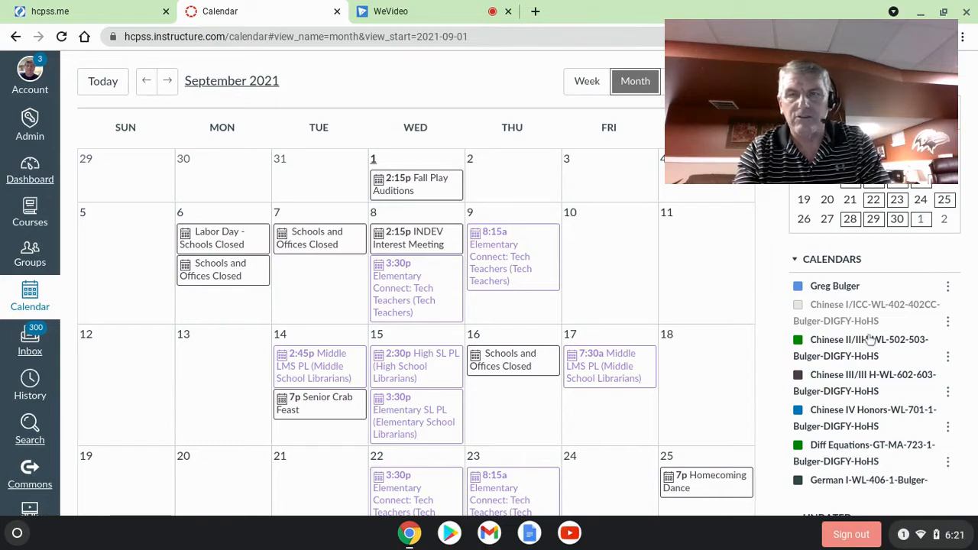
- Turn on the Video Production-LM-801-811 course in the Calendars list so its assignments show on the calendar
scroll(866, 372, down, 5)
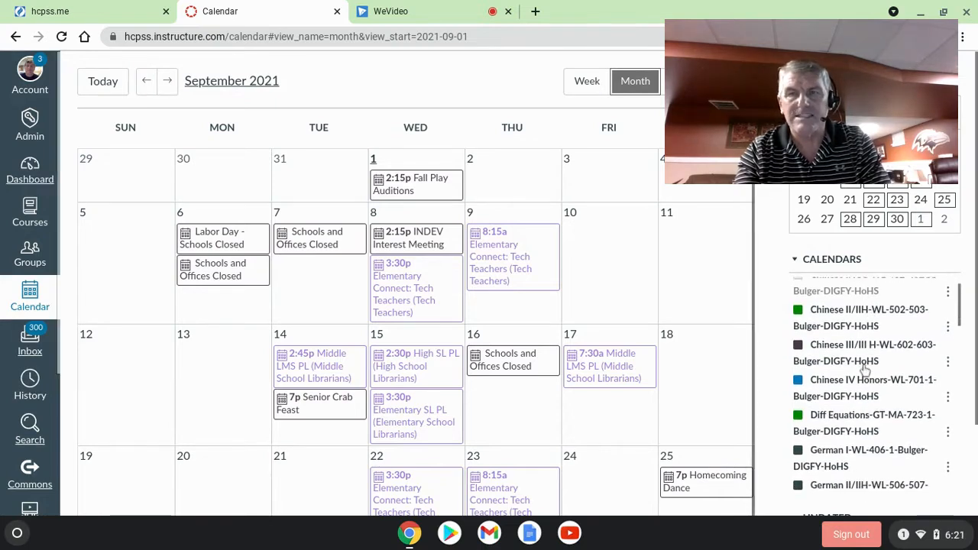
scroll(872, 382, up, 5)
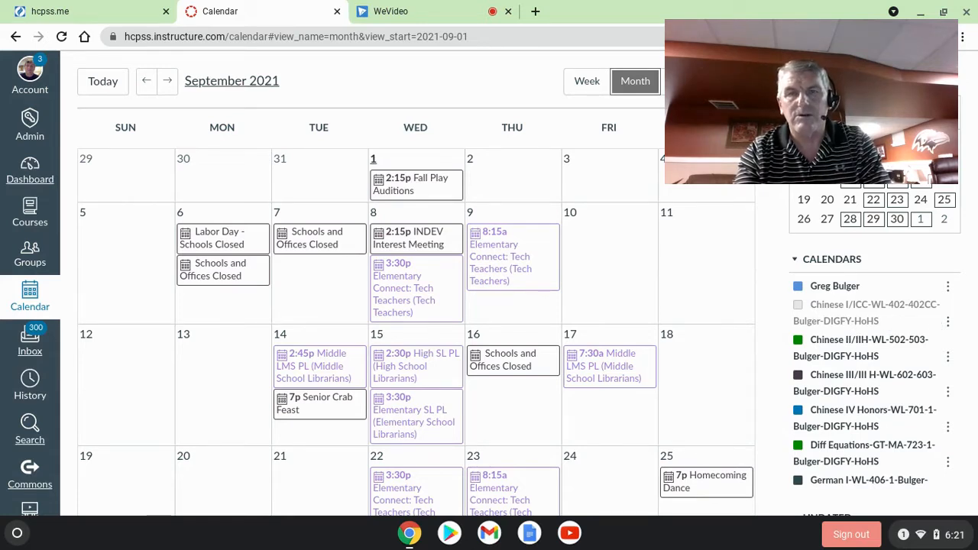
scroll(871, 383, down, 5)
scroll(871, 382, down, 5)
scroll(875, 383, down, 5)
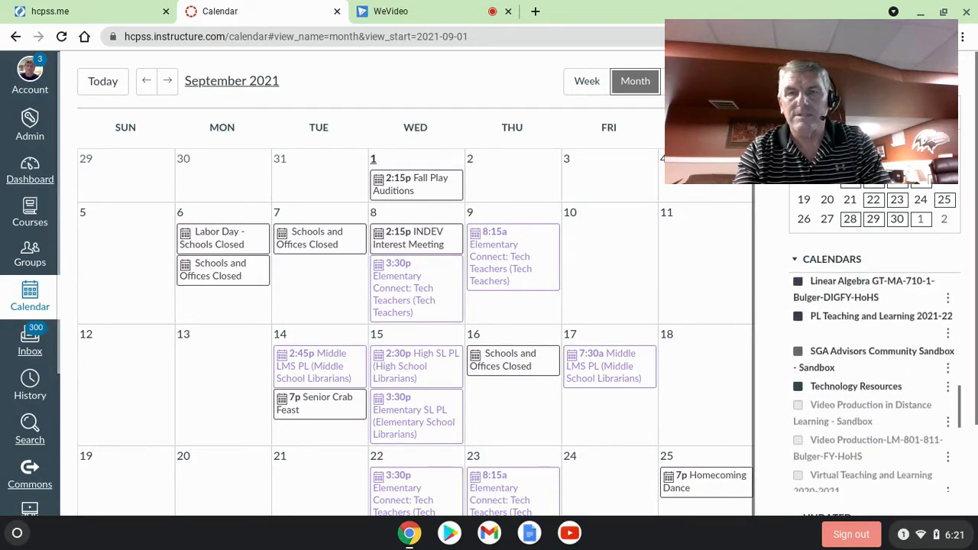
scroll(875, 382, down, 1)
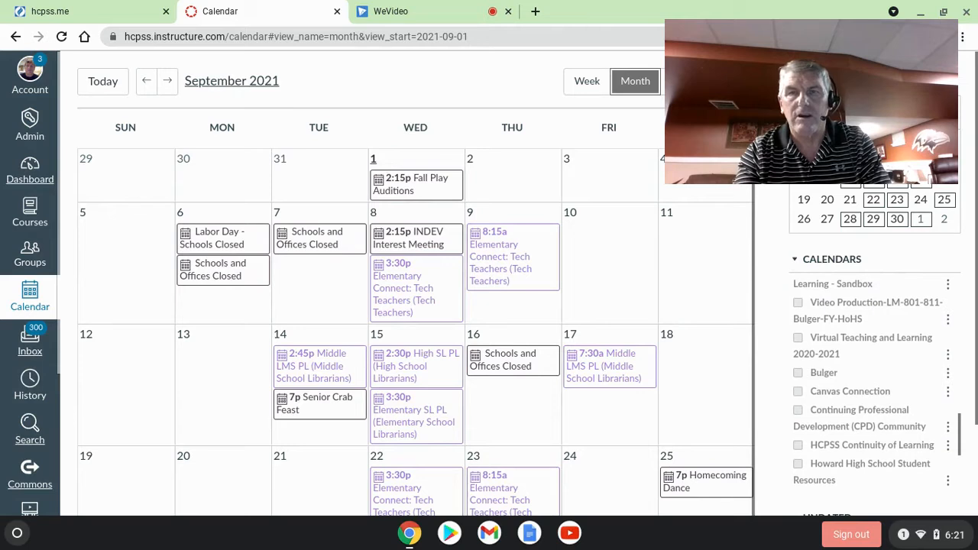
click(798, 302)
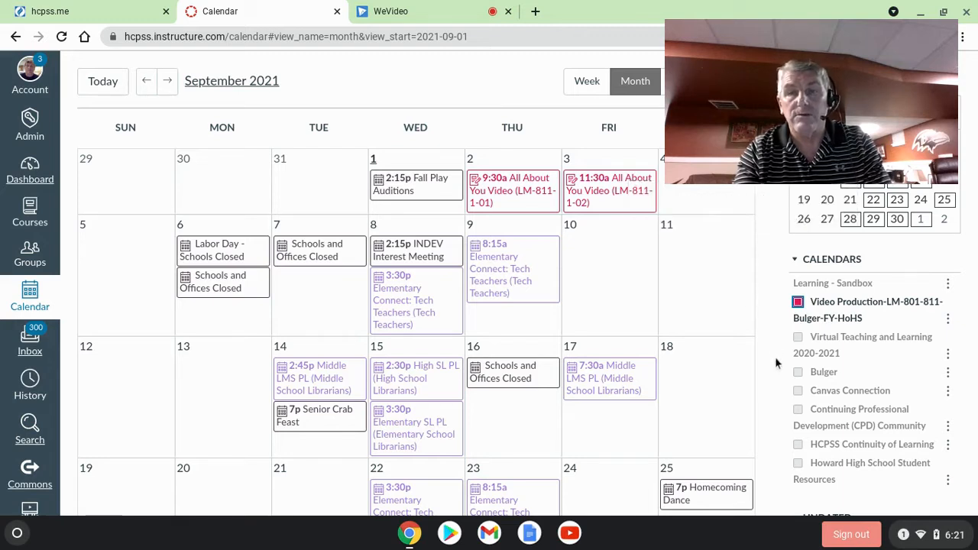
- Look over the September events and the other courses in the Calendars list
scroll(776, 364, down, 2)
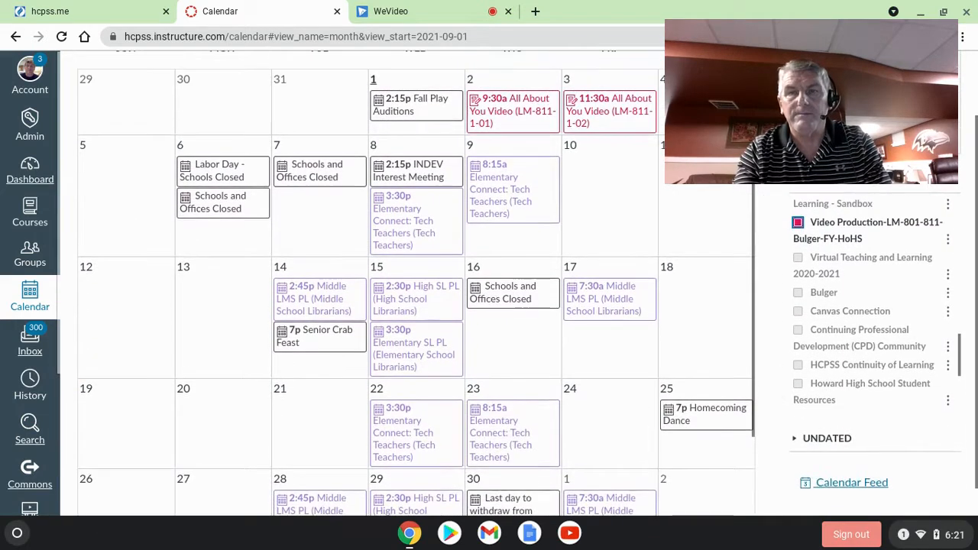
scroll(799, 372, up, 1)
scroll(800, 372, up, 2)
scroll(801, 372, up, 5)
scroll(801, 372, up, 3)
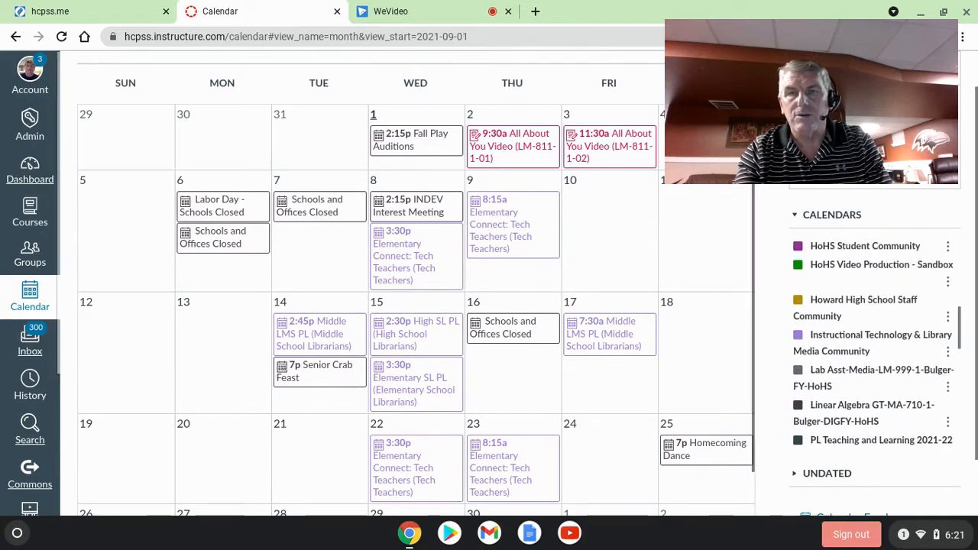
right_click(797, 380)
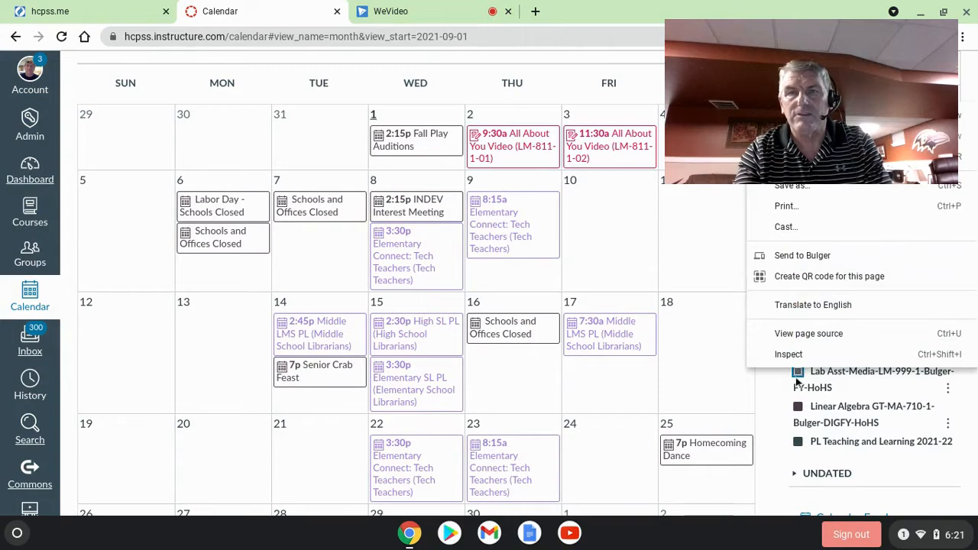
click(769, 409)
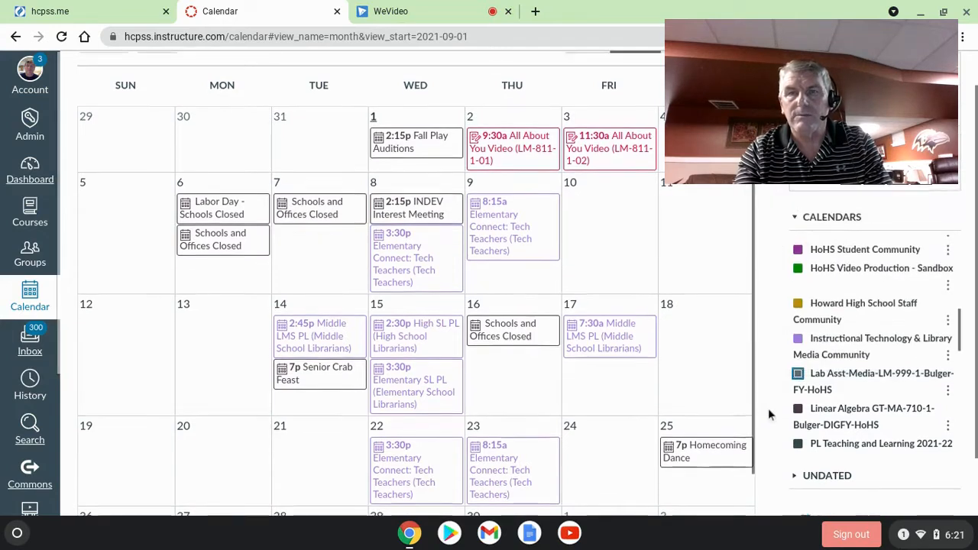
- Turn off the RHHS Student Community calendar in the Calendars list
scroll(768, 408, up, 1)
scroll(837, 372, down, 1)
scroll(837, 372, down, 5)
scroll(872, 382, down, 5)
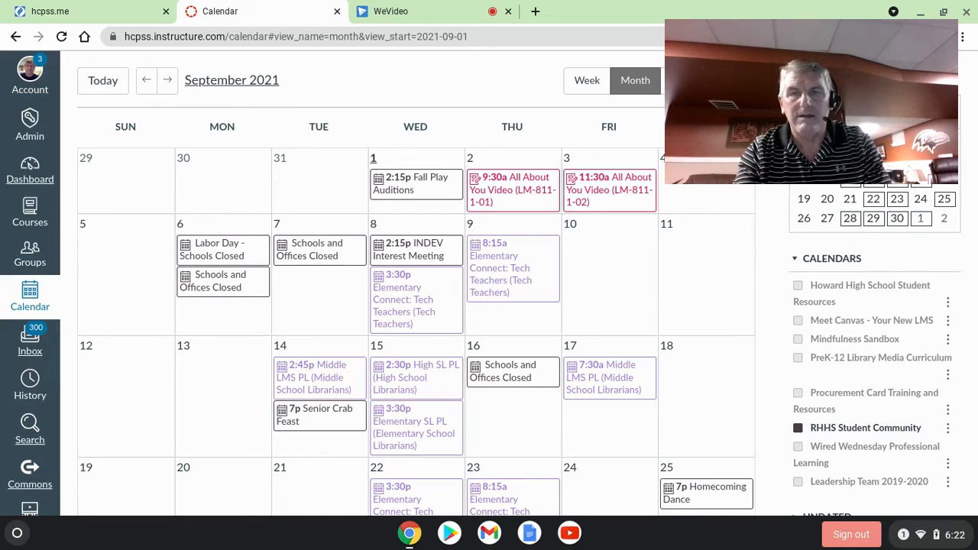
click(798, 429)
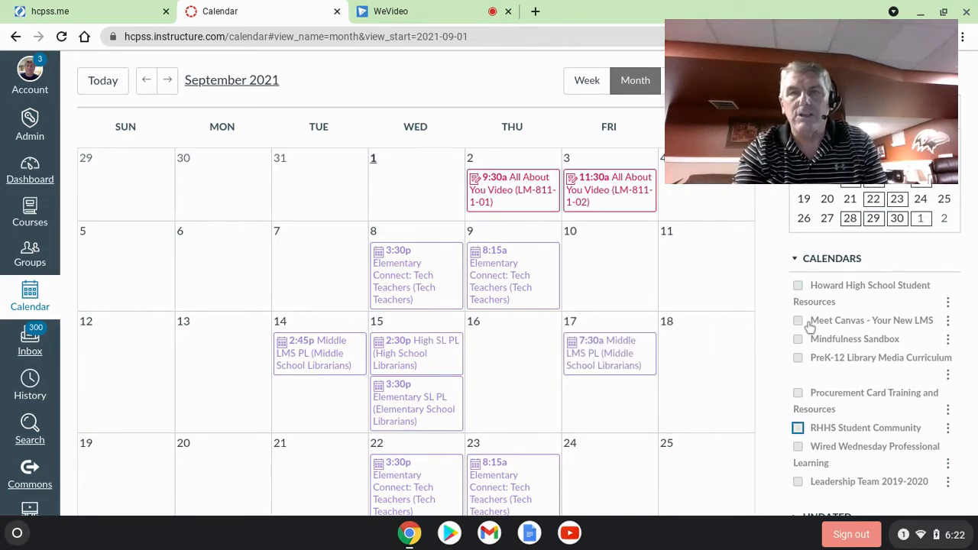
- Compare the enabled and disabled courses in the Calendars list with the color-coded September events
scroll(810, 327, down, 1)
scroll(810, 327, up, 5)
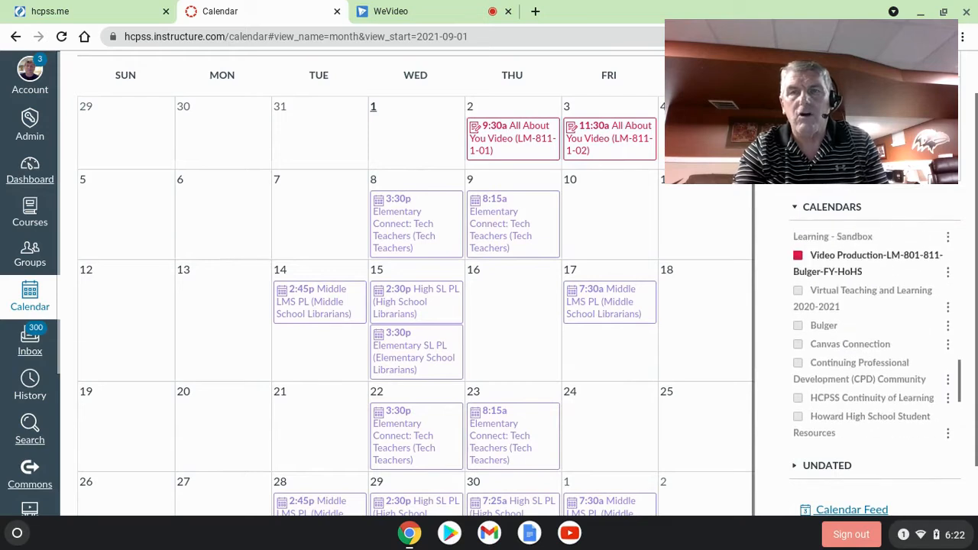
scroll(875, 329, up, 3)
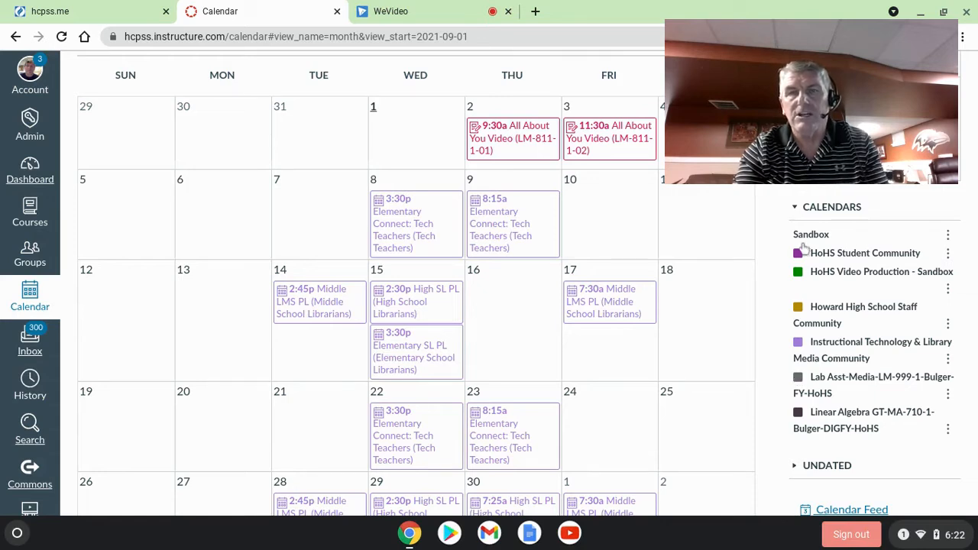
scroll(807, 322, down, 5)
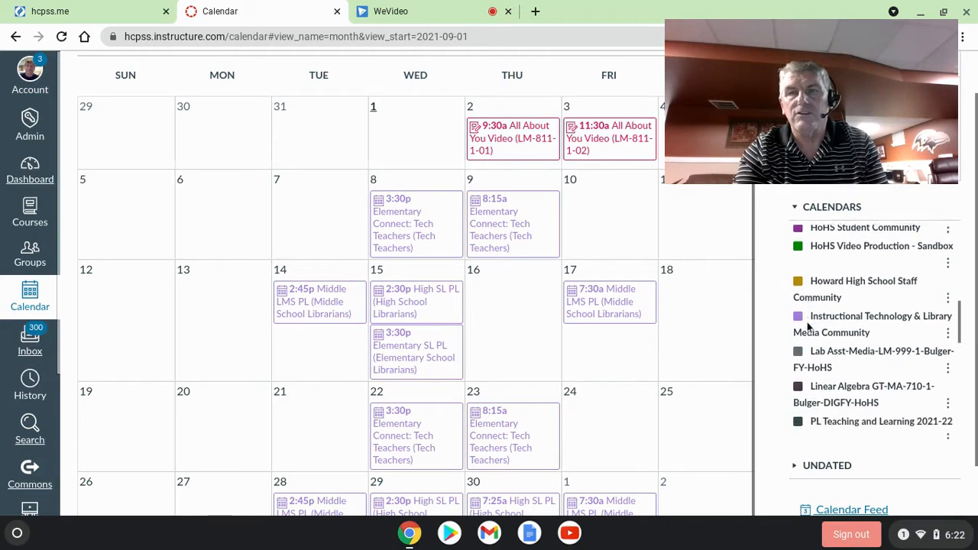
scroll(798, 383, down, 8)
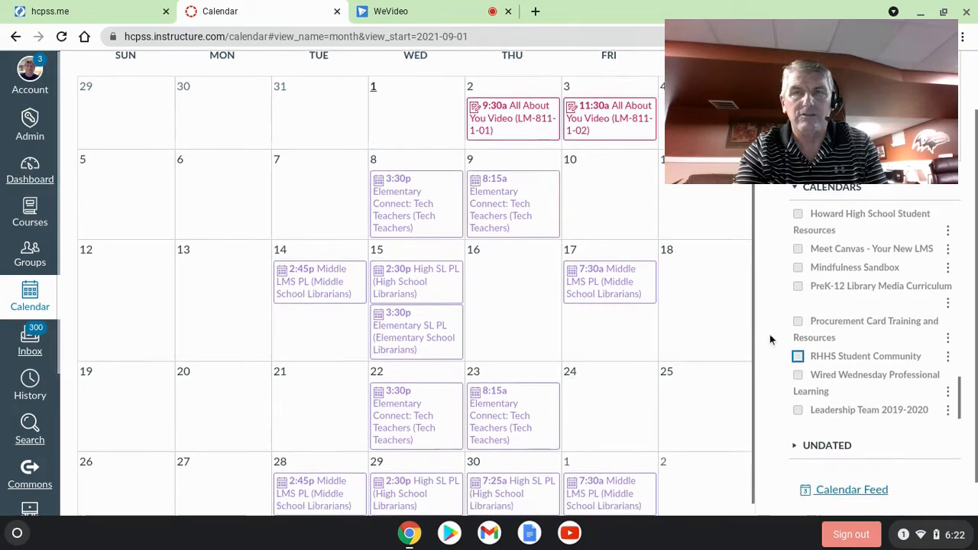
scroll(770, 336, up, 1)
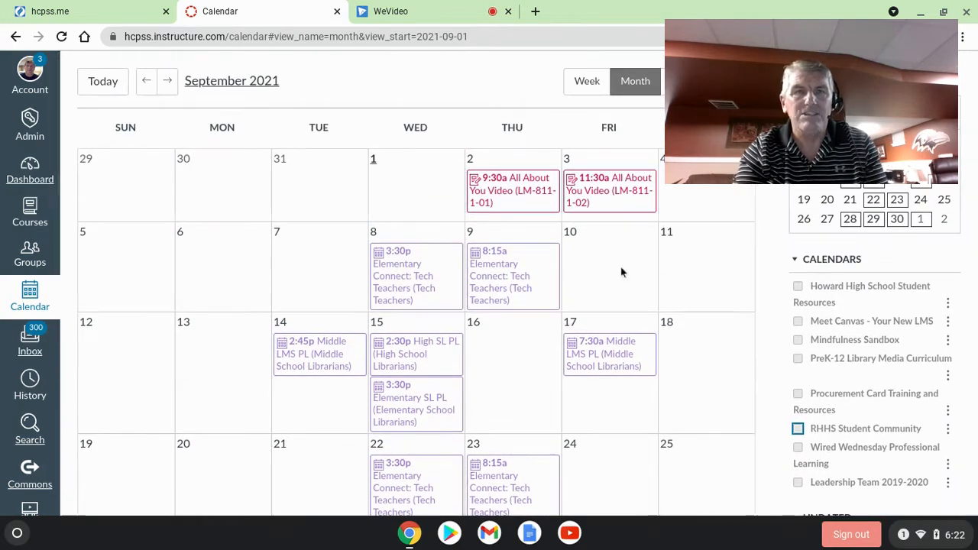
- Switch to WeVideo and then return to the Canvas Dashboard
click(440, 17)
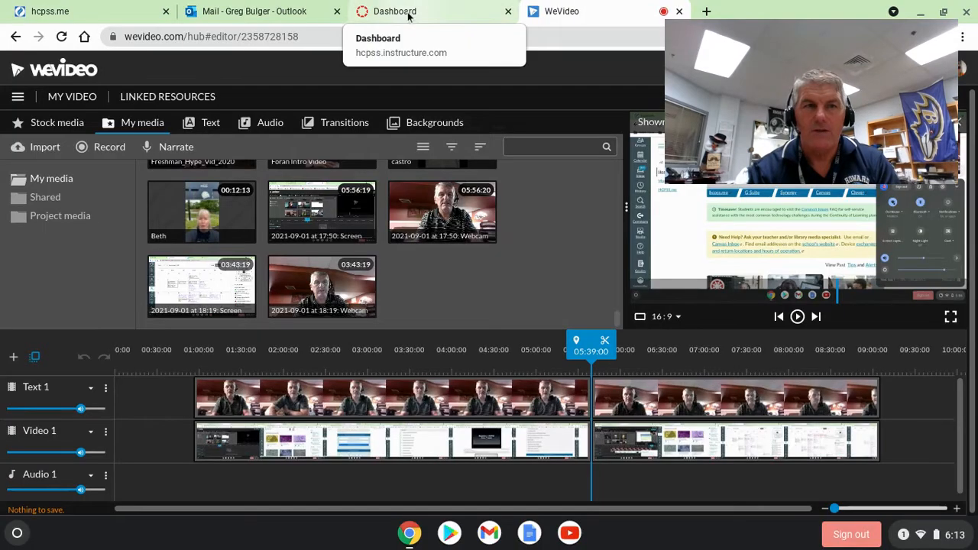
click(408, 13)
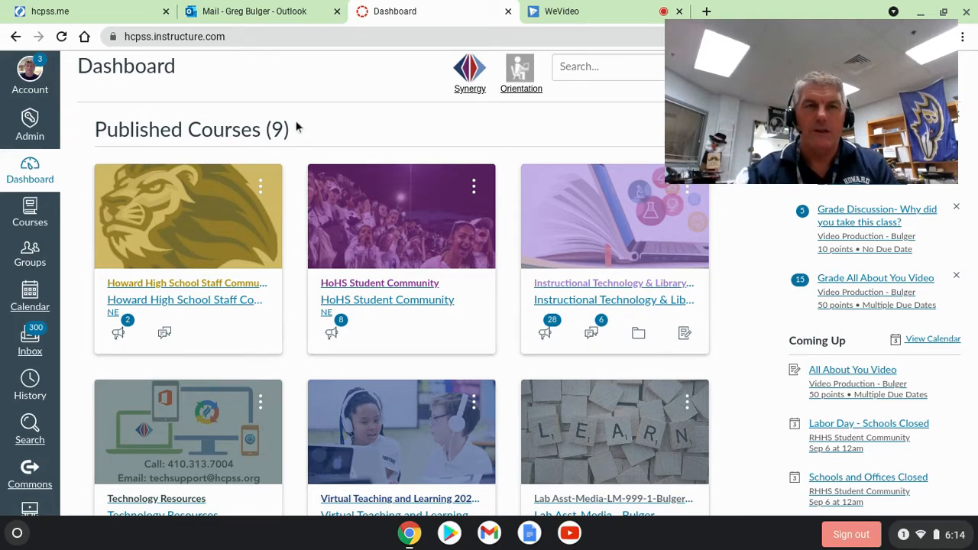
- Switch to Outlook, open the Instructional Technology & Library Media Community message about students without assigned devices, and return to the Canvas Dashboard
click(278, 15)
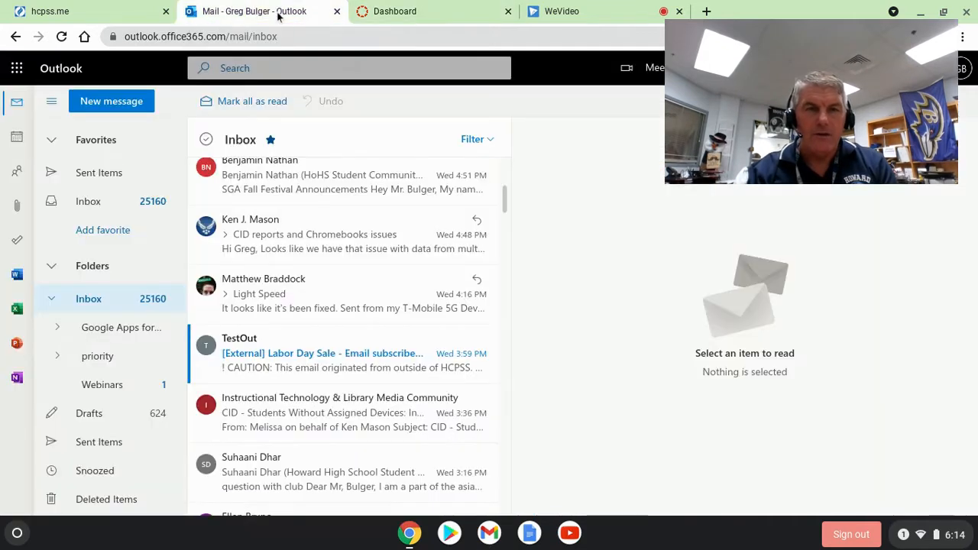
click(266, 406)
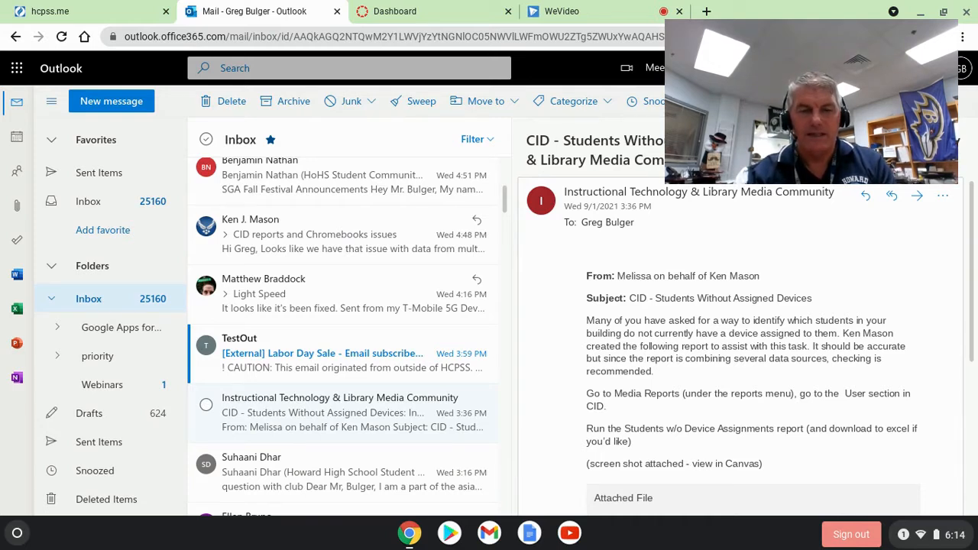
click(393, 23)
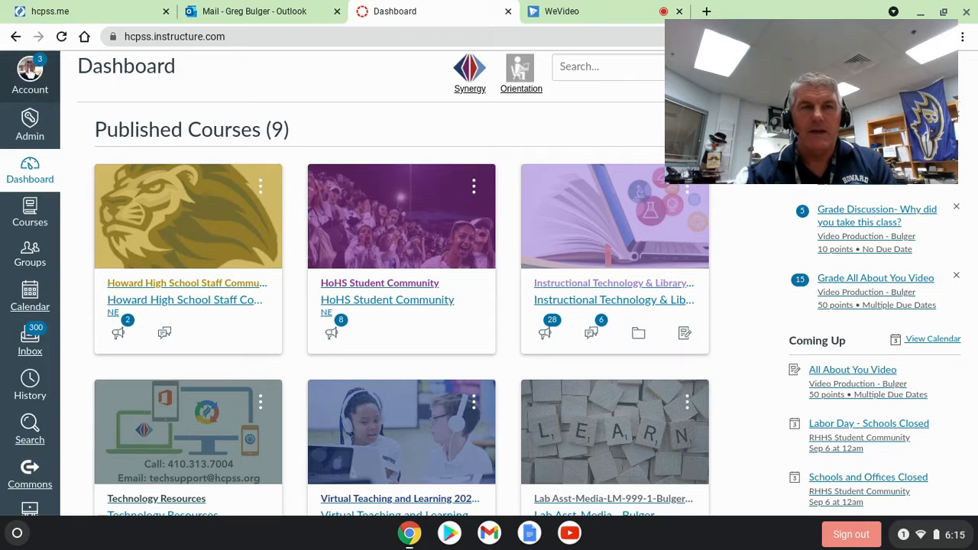
- Open the account notification settings and turn off push notifications for Course Content
click(29, 69)
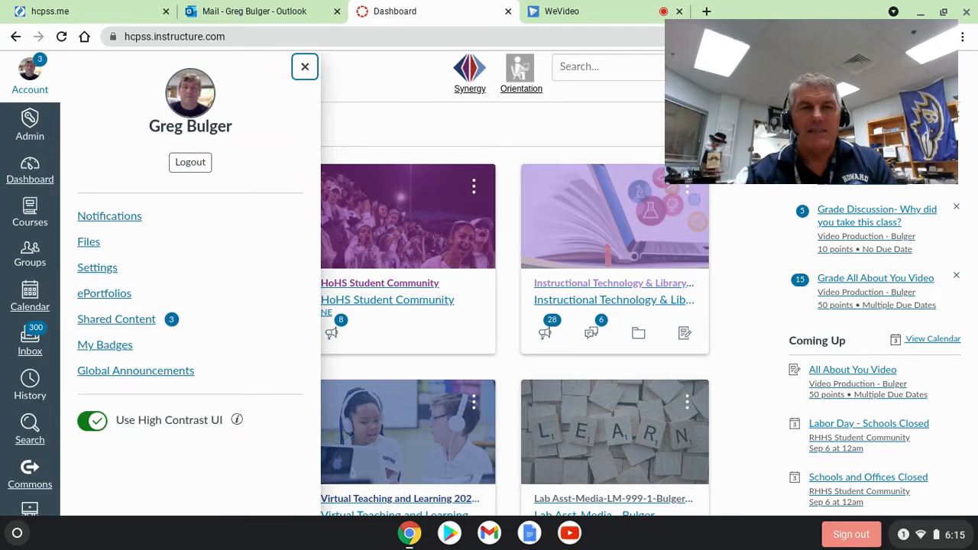
click(97, 269)
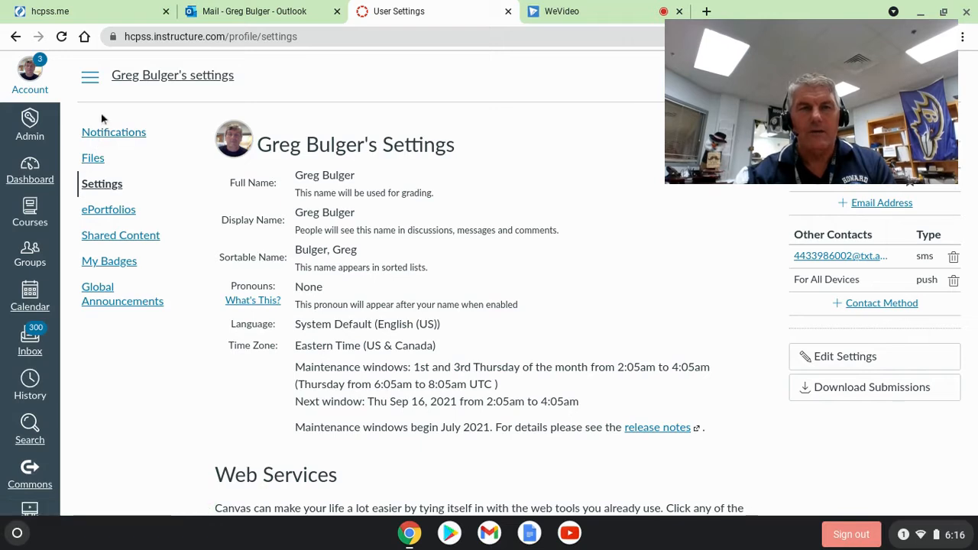
click(109, 134)
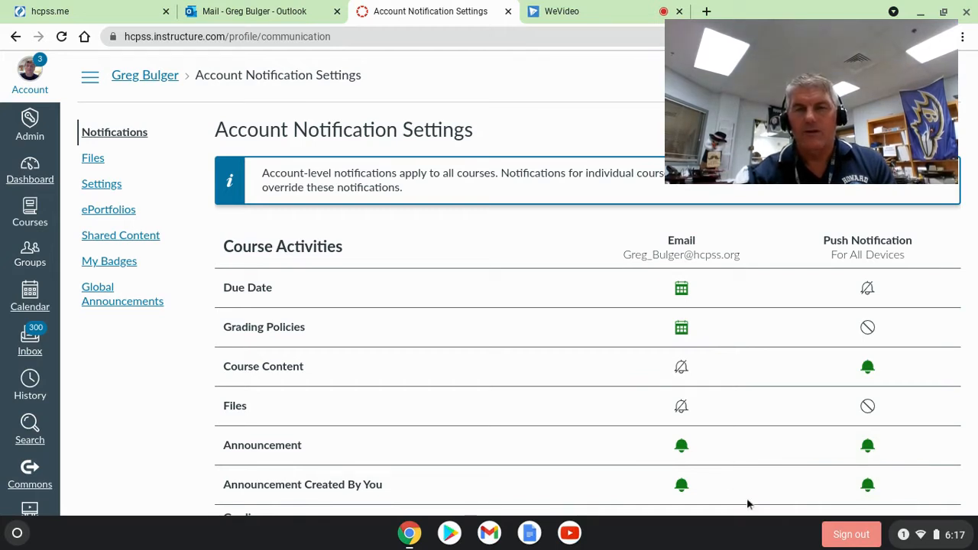
click(869, 369)
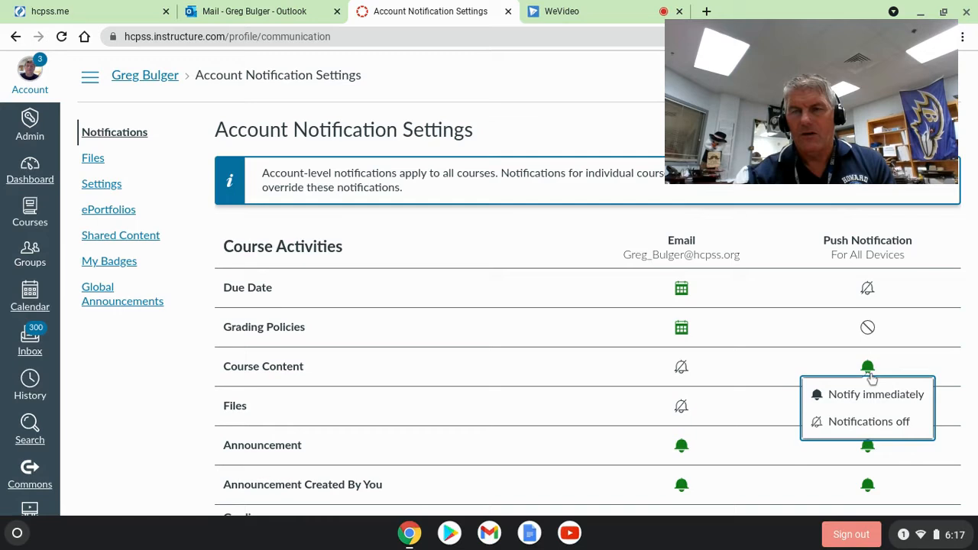
click(859, 421)
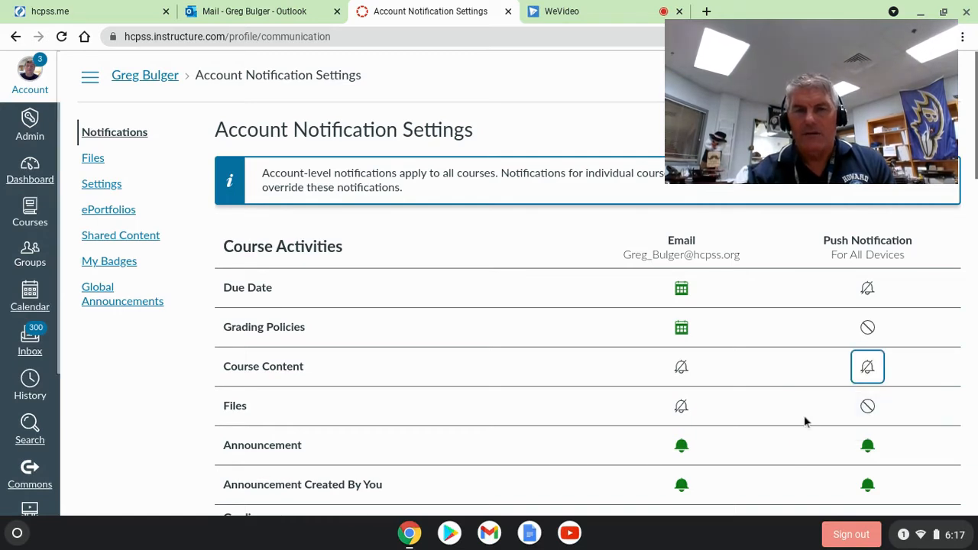
- Try Notify immediately for the Submission Comment push notification and turn it back off
scroll(804, 415, down, 1)
scroll(804, 415, down, 2)
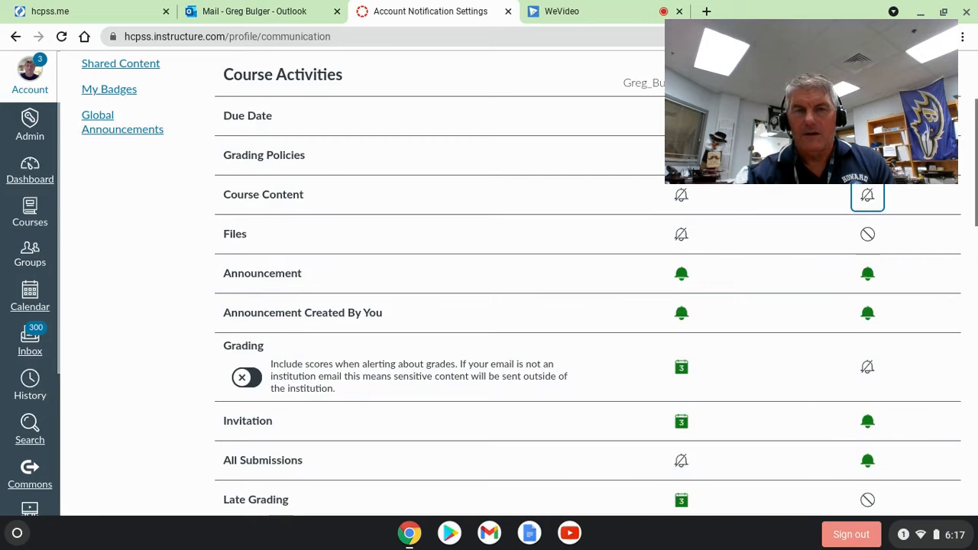
scroll(804, 415, down, 1)
scroll(804, 415, down, 1)
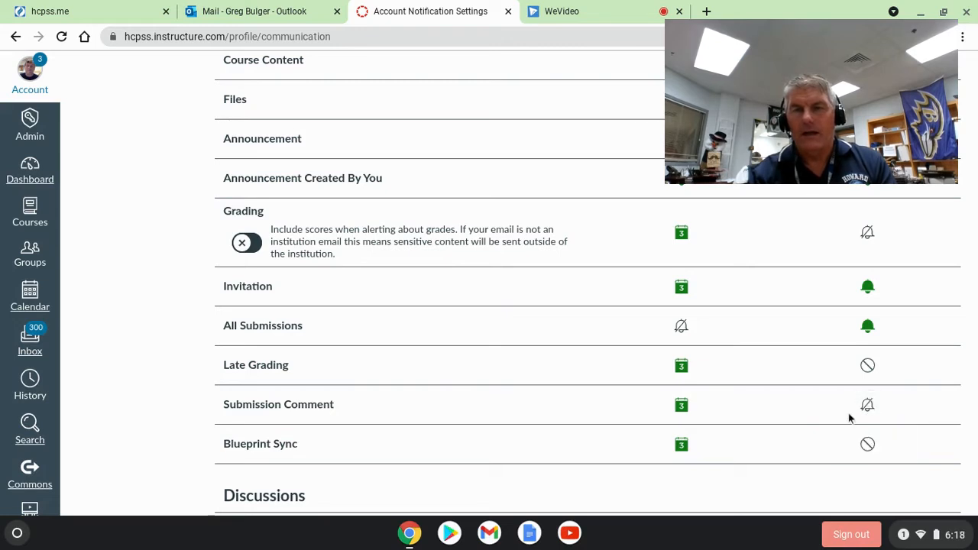
click(869, 413)
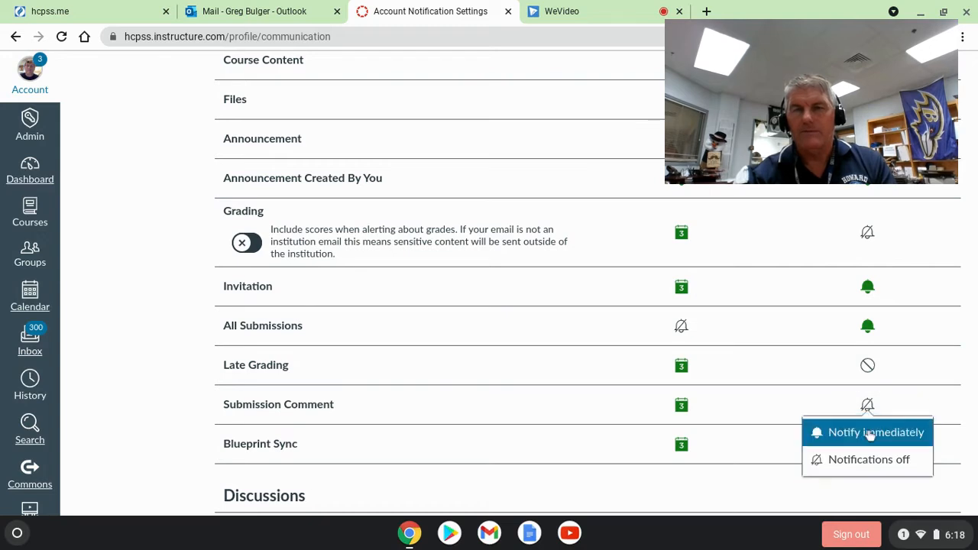
click(870, 432)
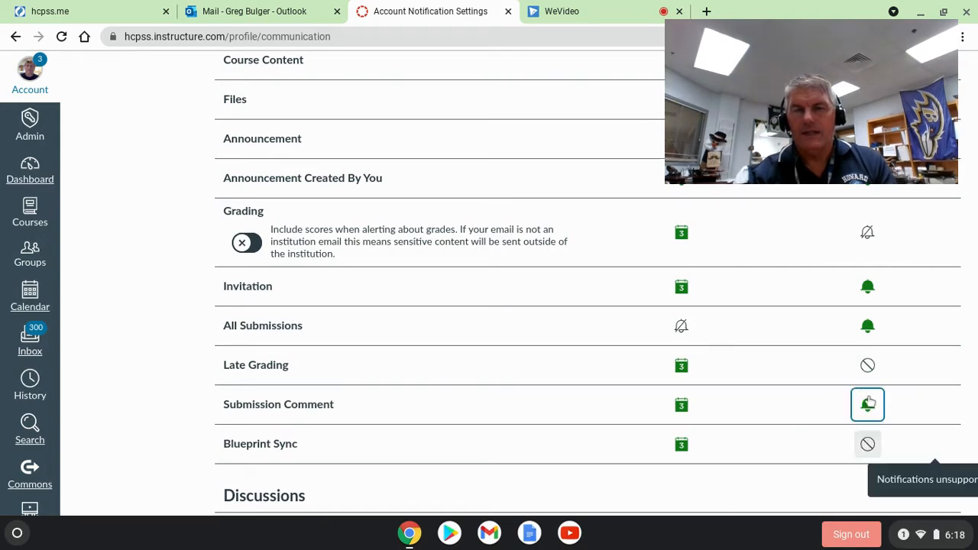
click(869, 408)
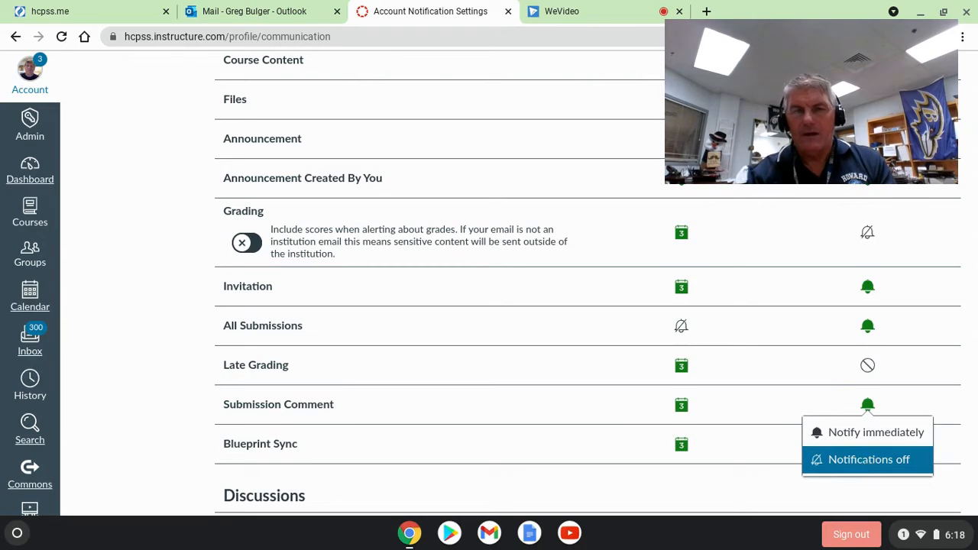
click(869, 460)
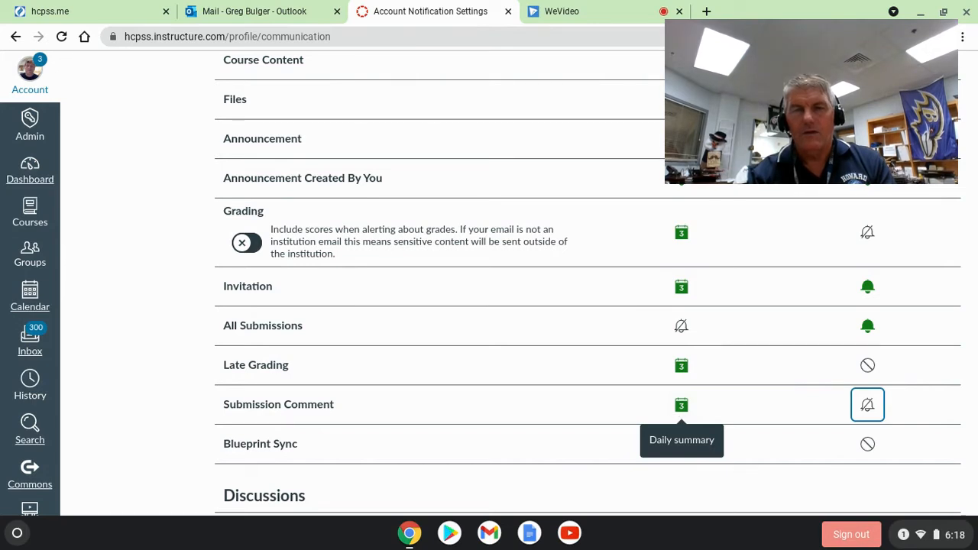
- Set the Submission Comment email notification to Notify immediately and return to the Dashboard
click(679, 405)
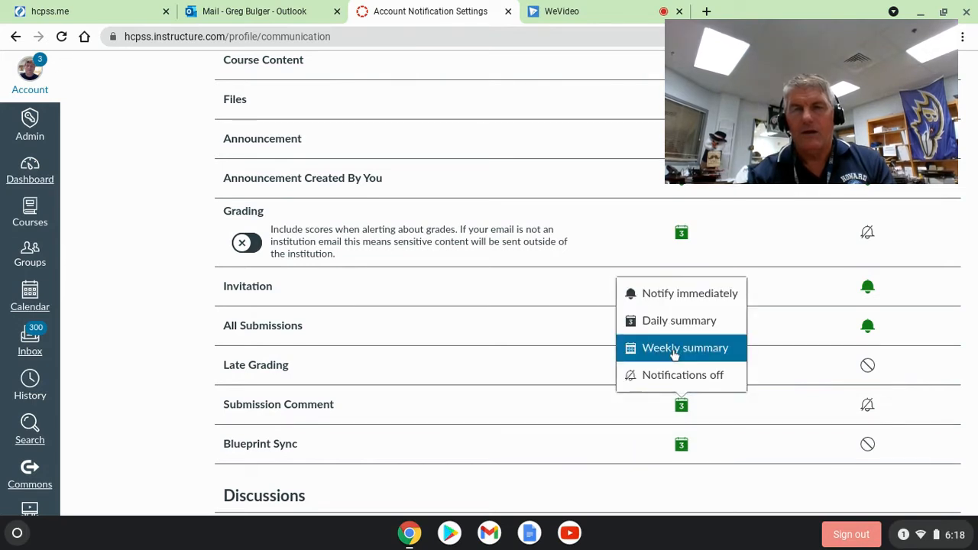
click(676, 302)
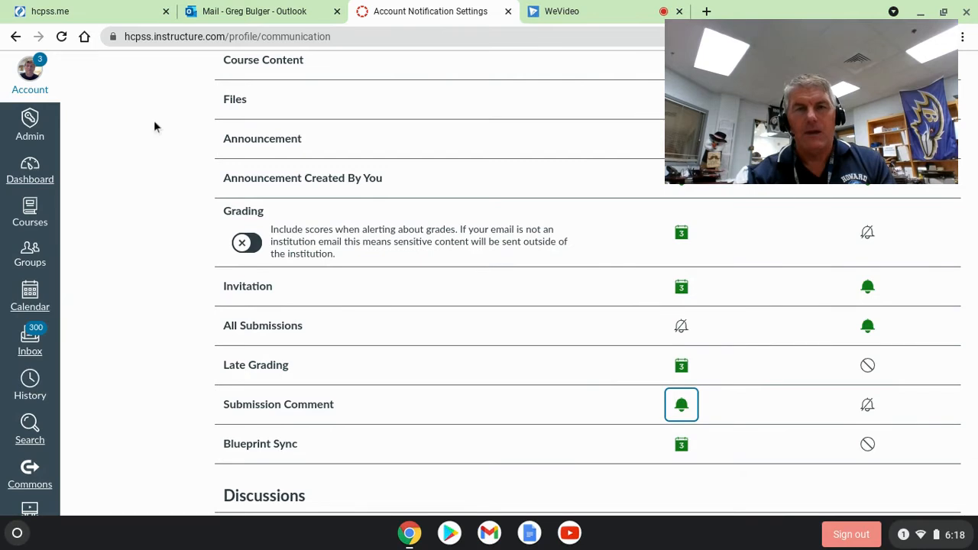
click(29, 177)
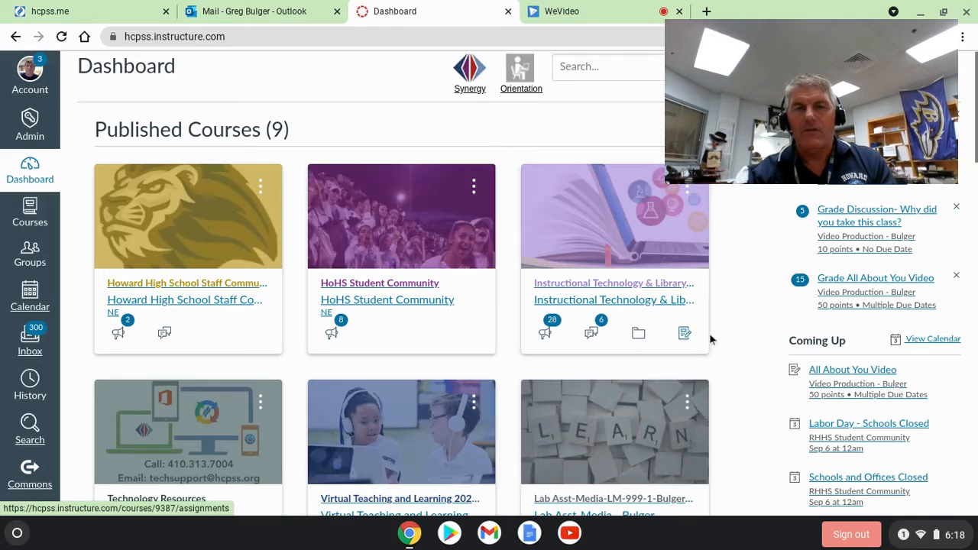
- Open the Video Production course from the published courses and display its course notification settings
scroll(713, 343, down, 1)
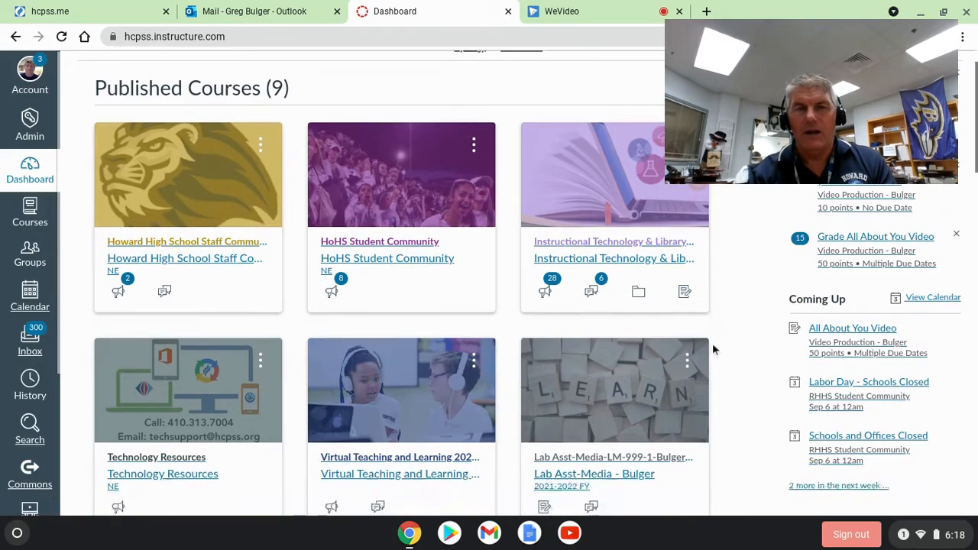
scroll(713, 344, down, 5)
scroll(469, 364, up, 1)
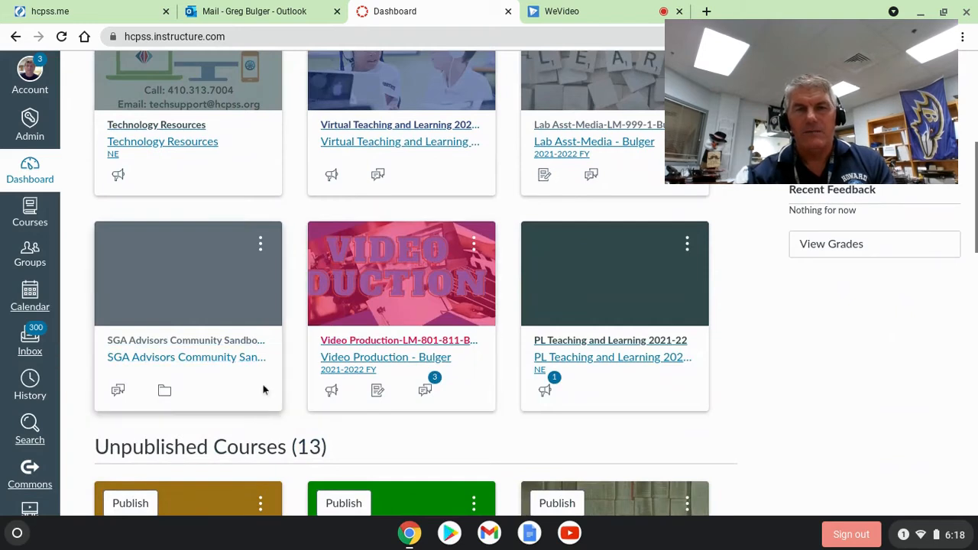
click(474, 244)
click(473, 245)
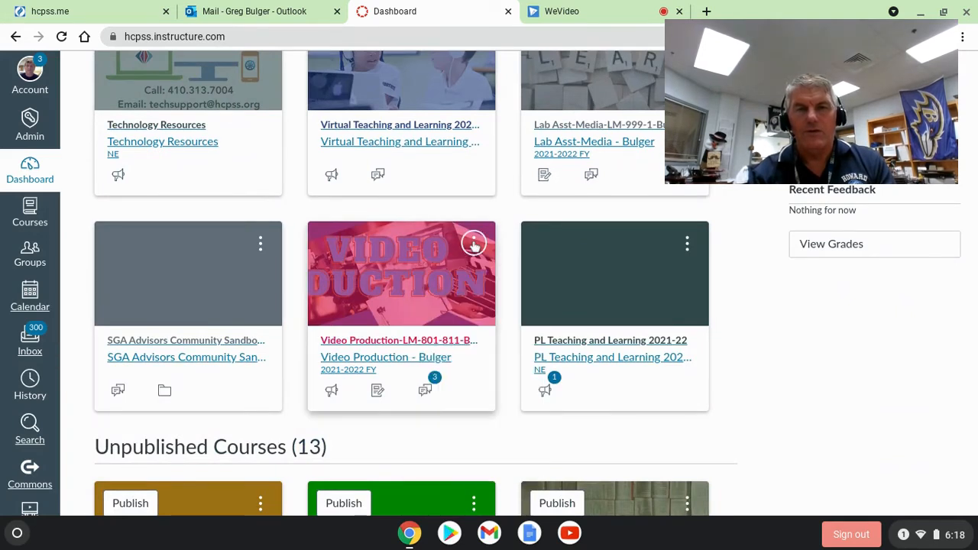
click(420, 284)
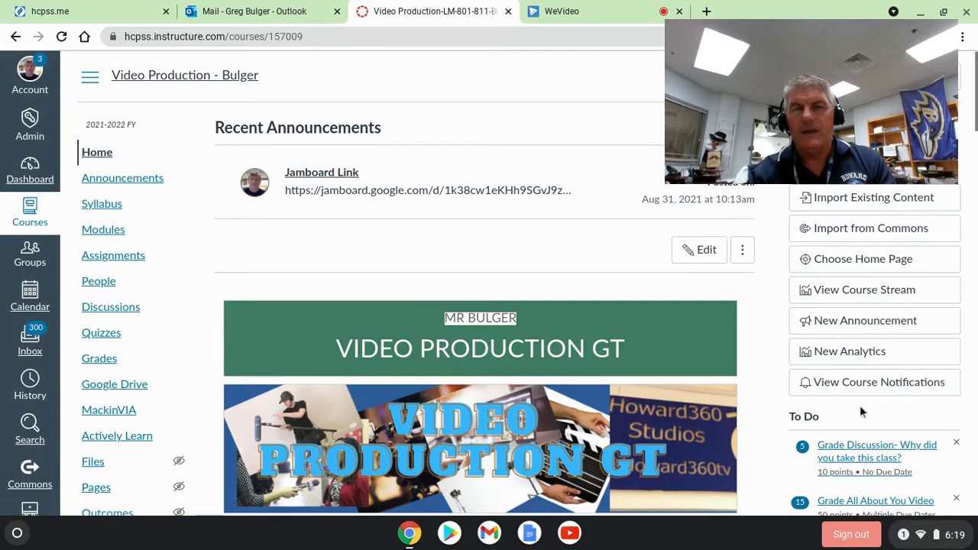
click(874, 391)
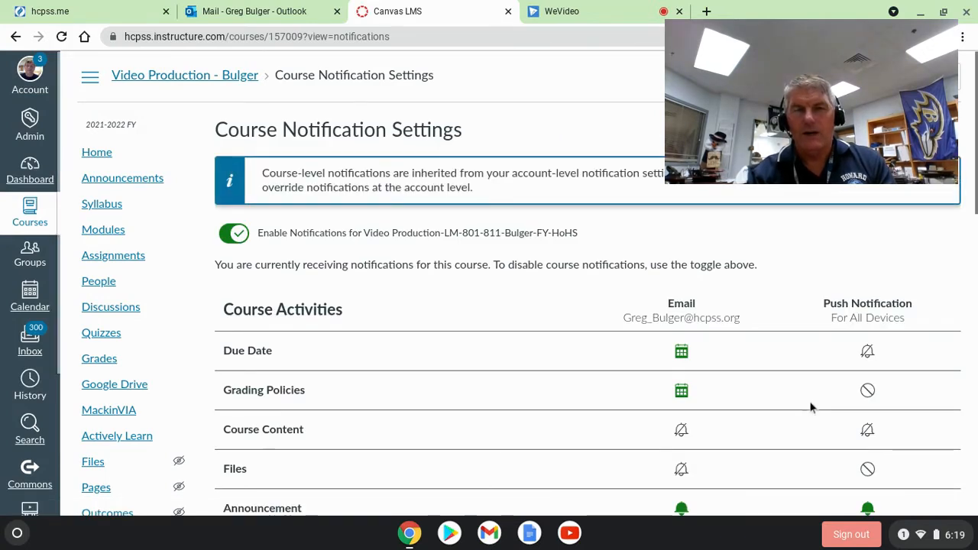
- Set the Video Production course's Discussion email notification to Notify immediately and review the neighbouring Discussions and Scheduling settings
scroll(812, 408, down, 3)
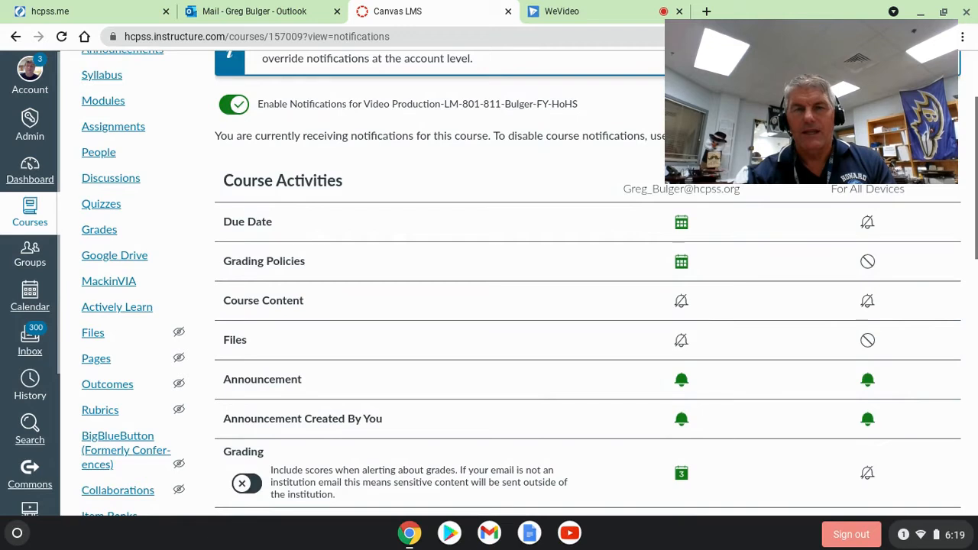
scroll(521, 283, down, 1)
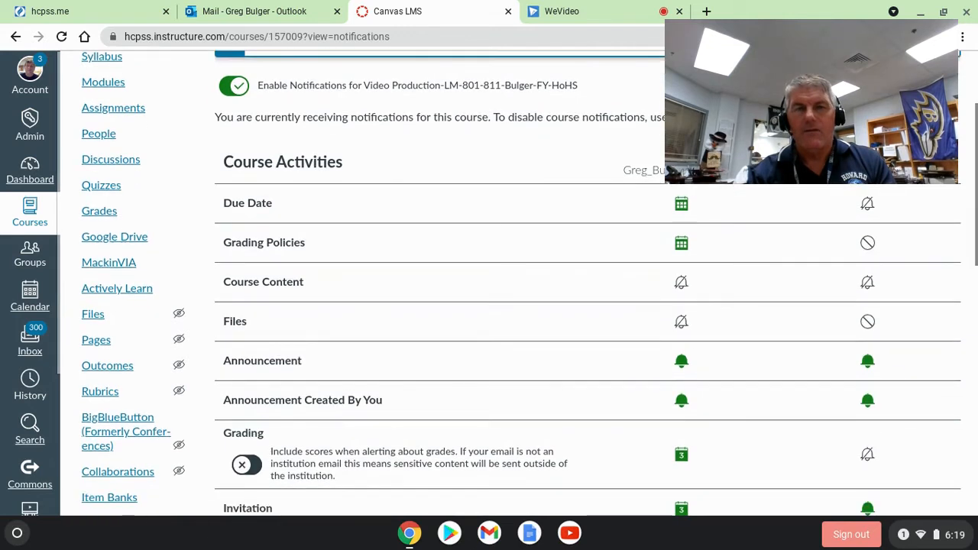
scroll(522, 283, down, 2)
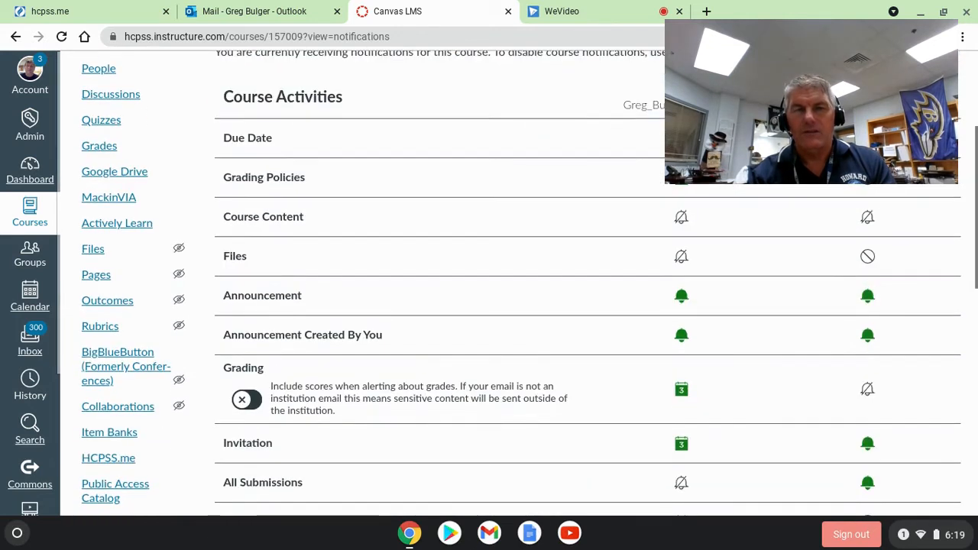
scroll(521, 283, down, 1)
scroll(521, 283, down, 2)
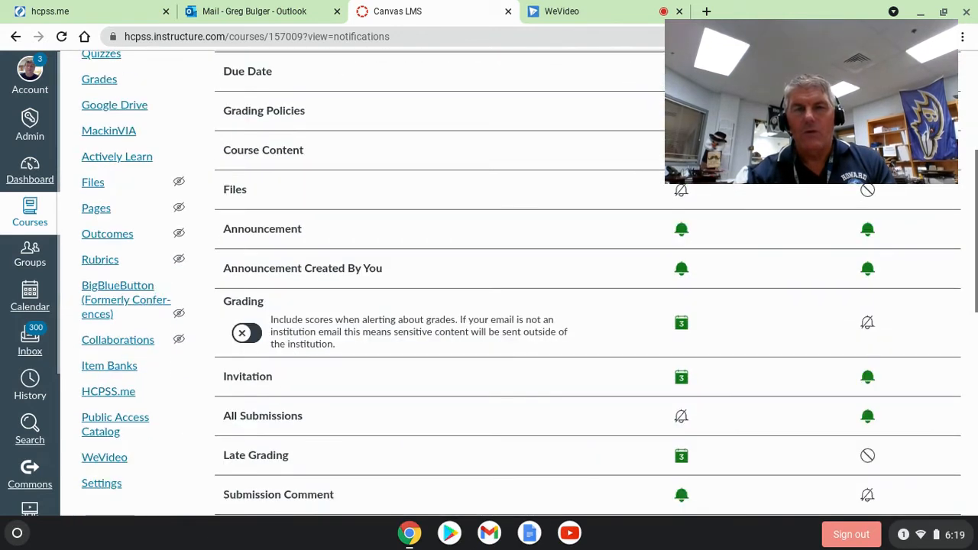
scroll(522, 283, down, 1)
scroll(521, 283, down, 2)
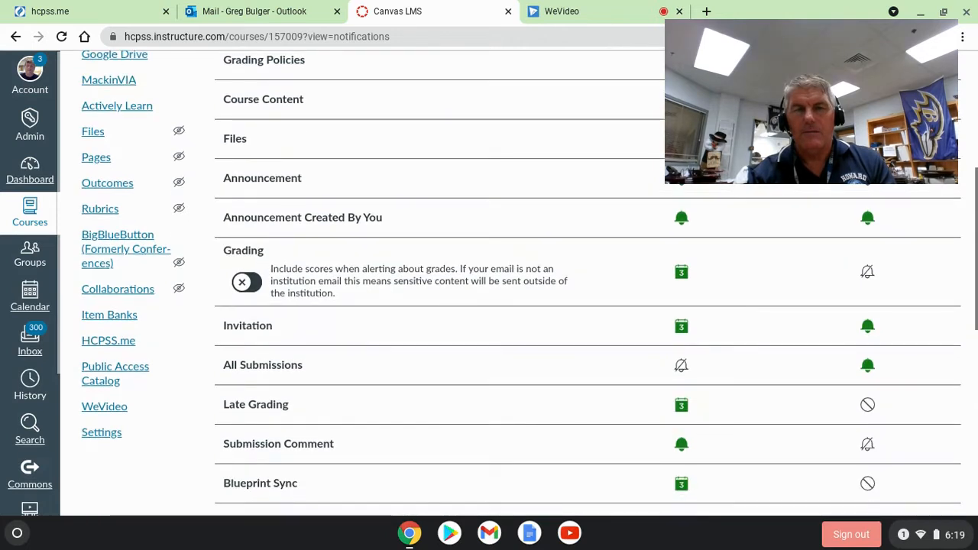
scroll(521, 283, down, 5)
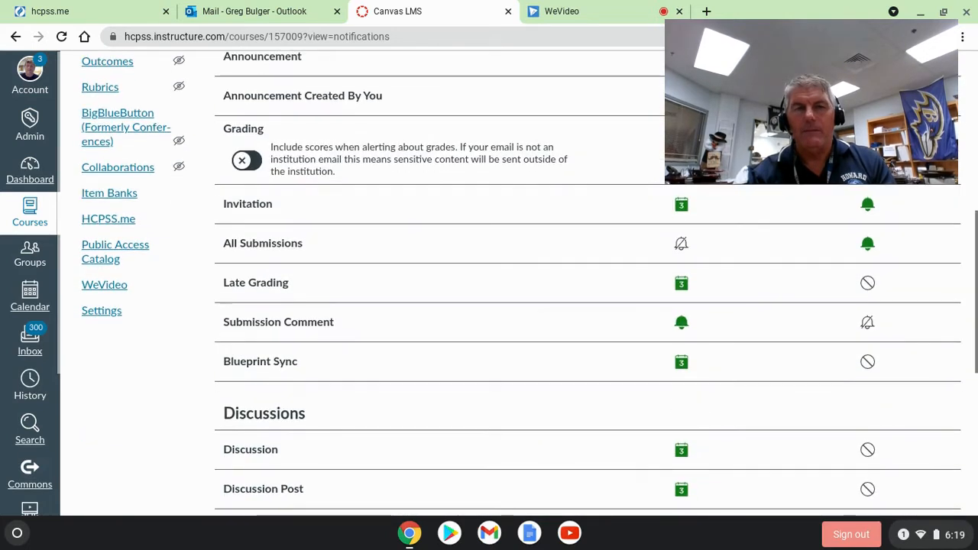
scroll(521, 283, down, 3)
scroll(522, 283, down, 2)
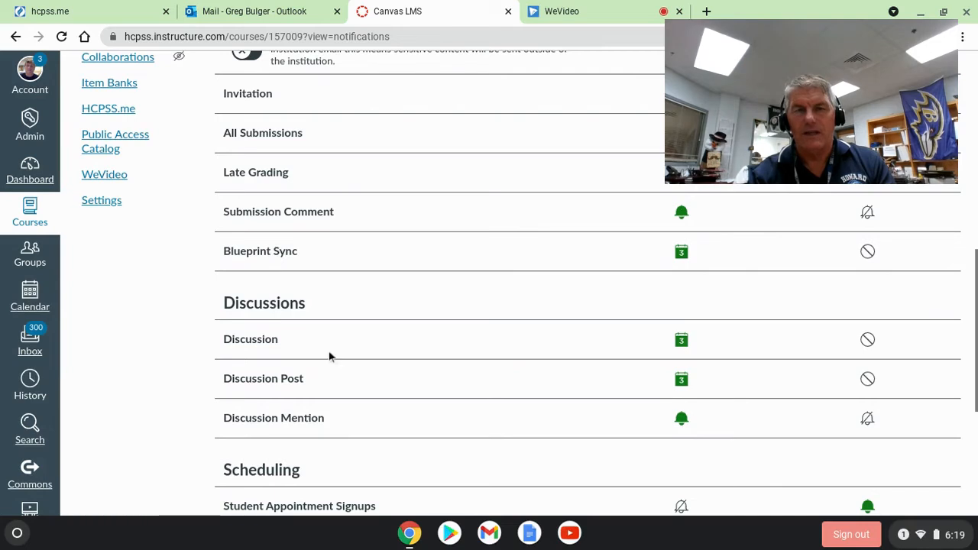
click(682, 341)
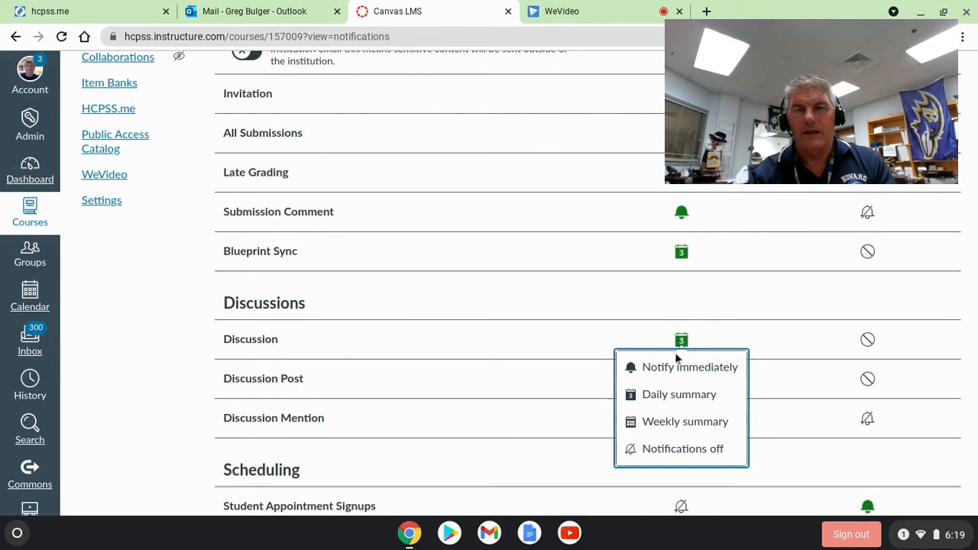
click(676, 367)
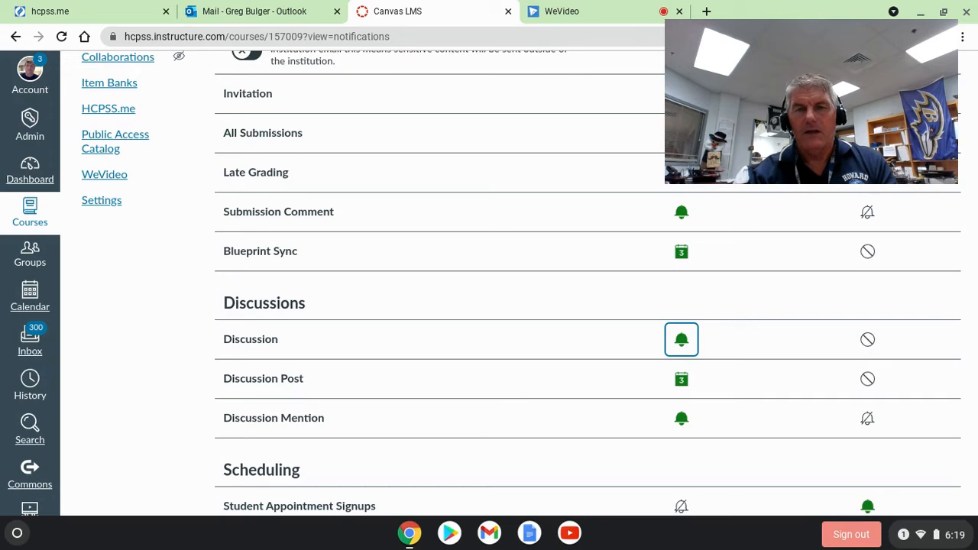
scroll(511, 282, up, 1)
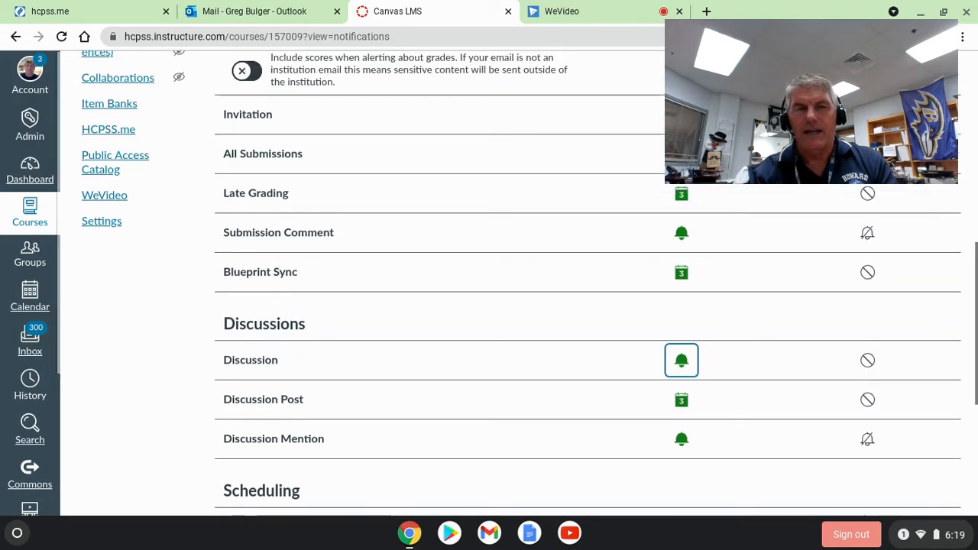
scroll(510, 283, down, 2)
scroll(511, 283, down, 1)
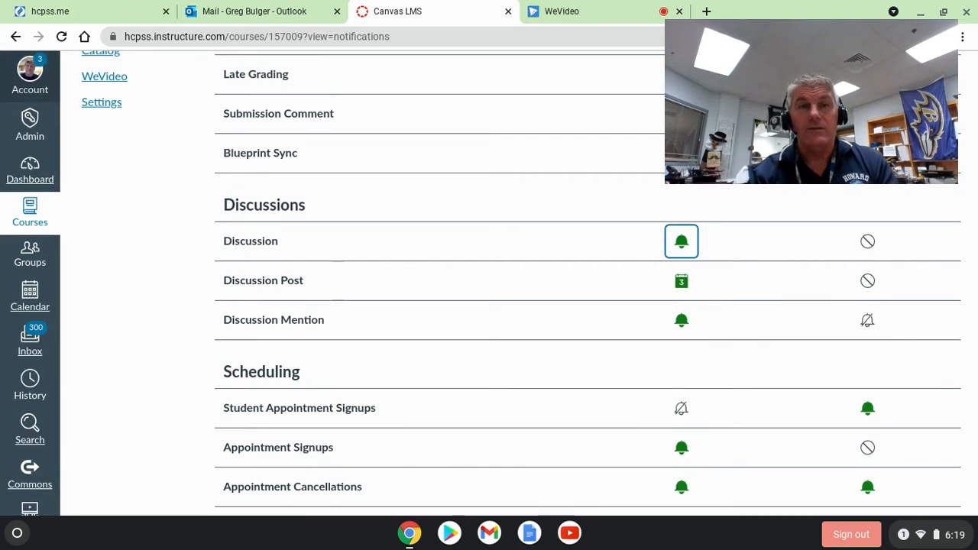
- Show the account options once more, return to the Dashboard, and switch to WeVideo
click(30, 70)
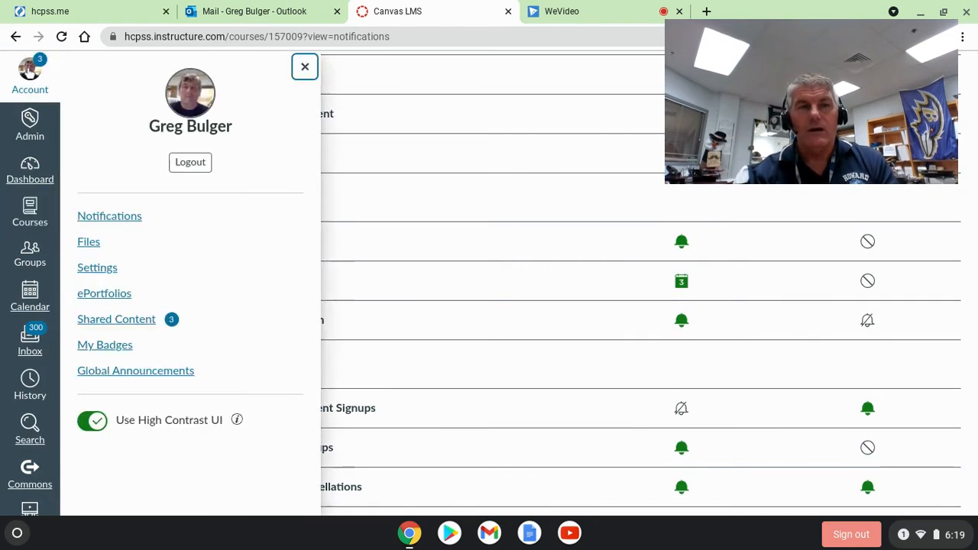
click(30, 177)
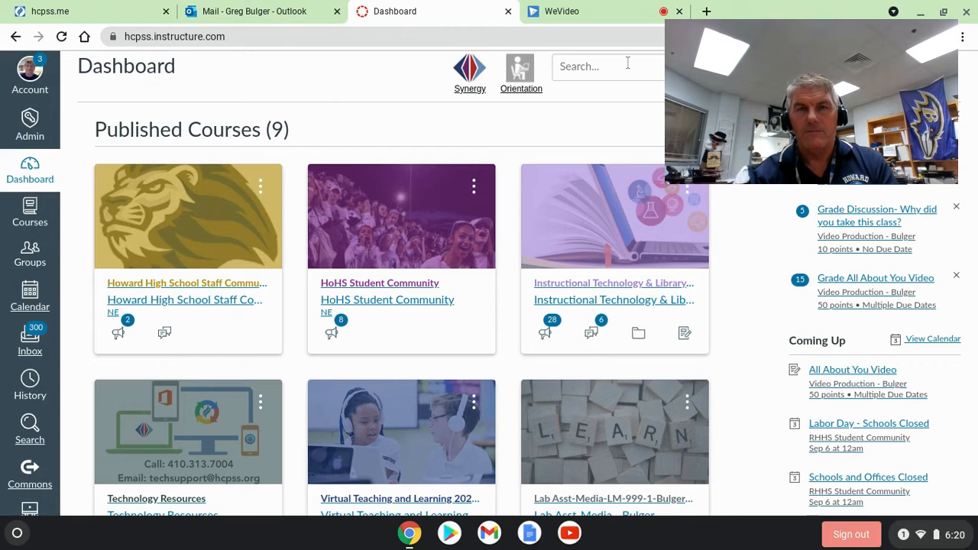
click(642, 11)
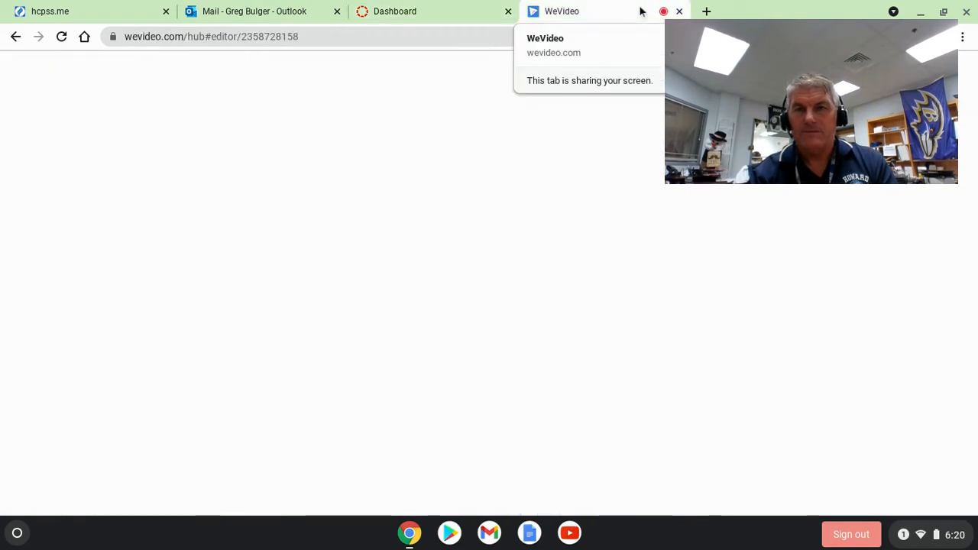